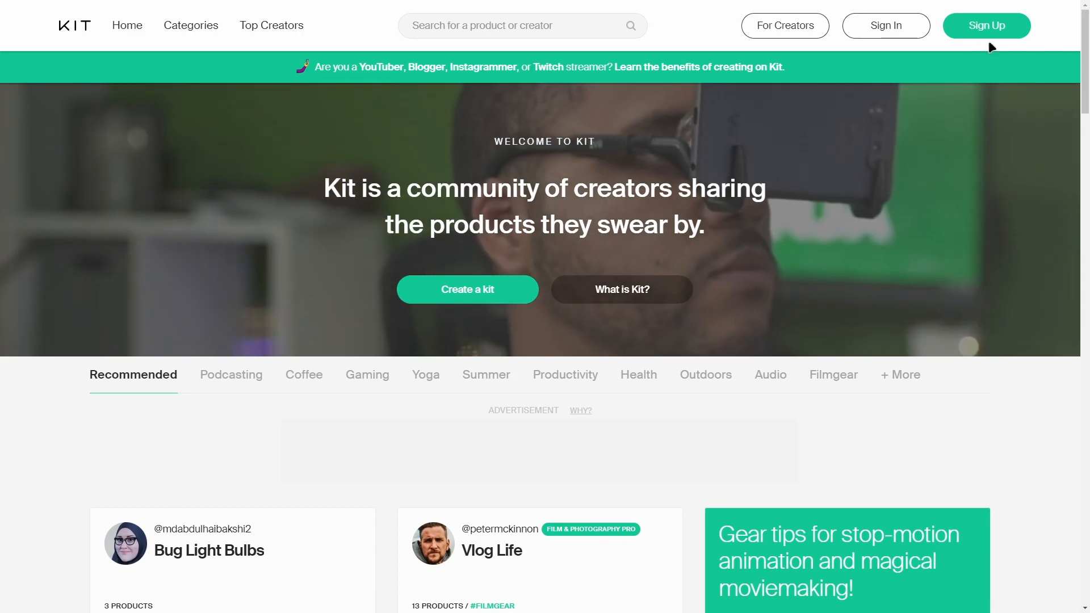
Open the sign-up for a new Kit account.
left_click(986, 30)
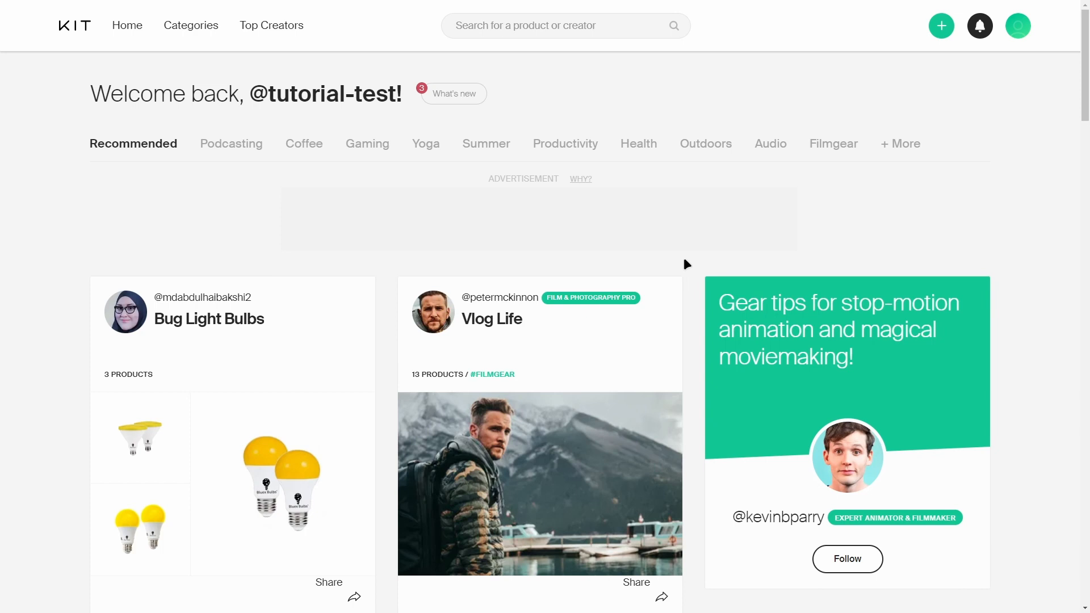
Check the username in the welcome greeting and the account's notifications.
left_click_drag(256, 100, 400, 97)
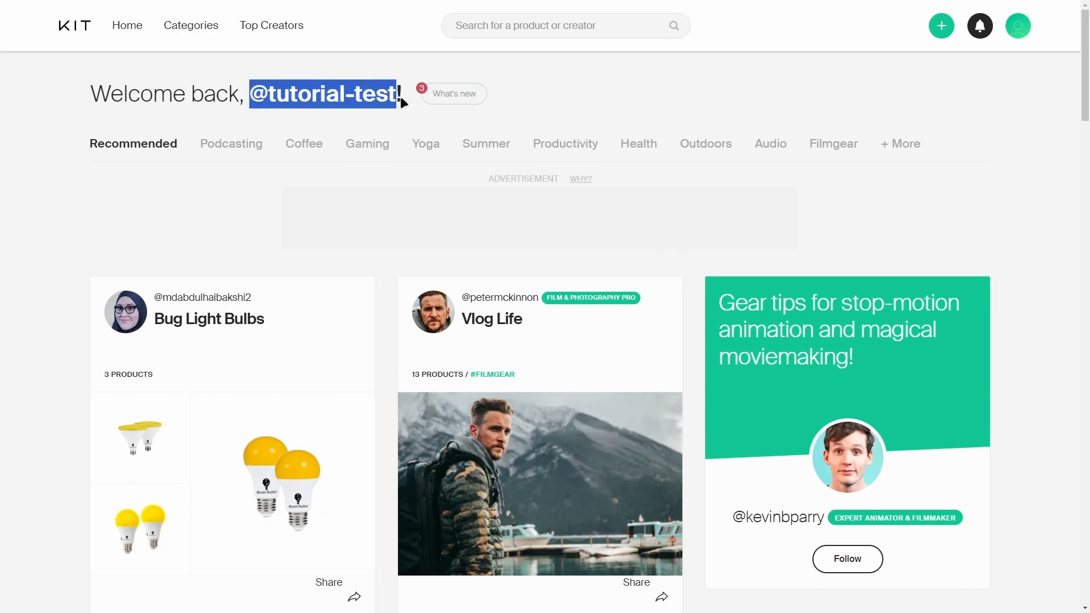
left_click(364, 115)
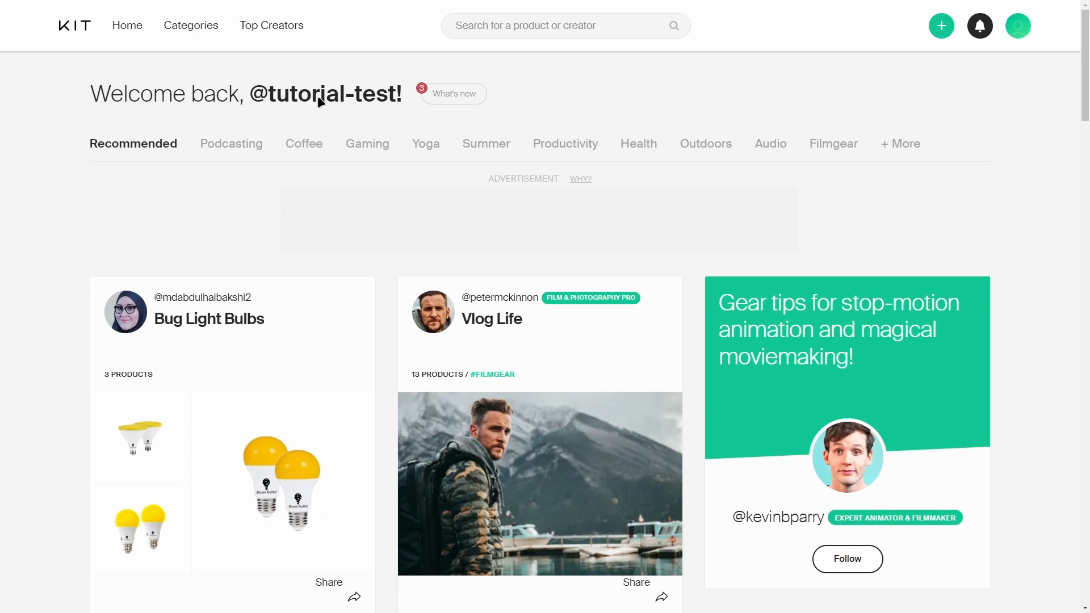
left_click_drag(272, 101, 392, 97)
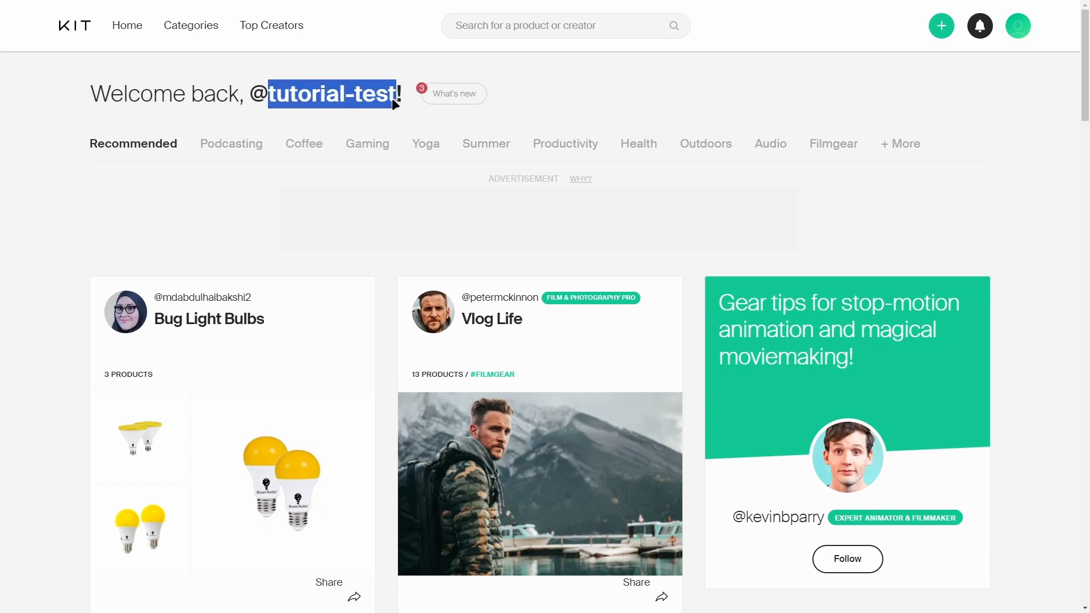
left_click(372, 114)
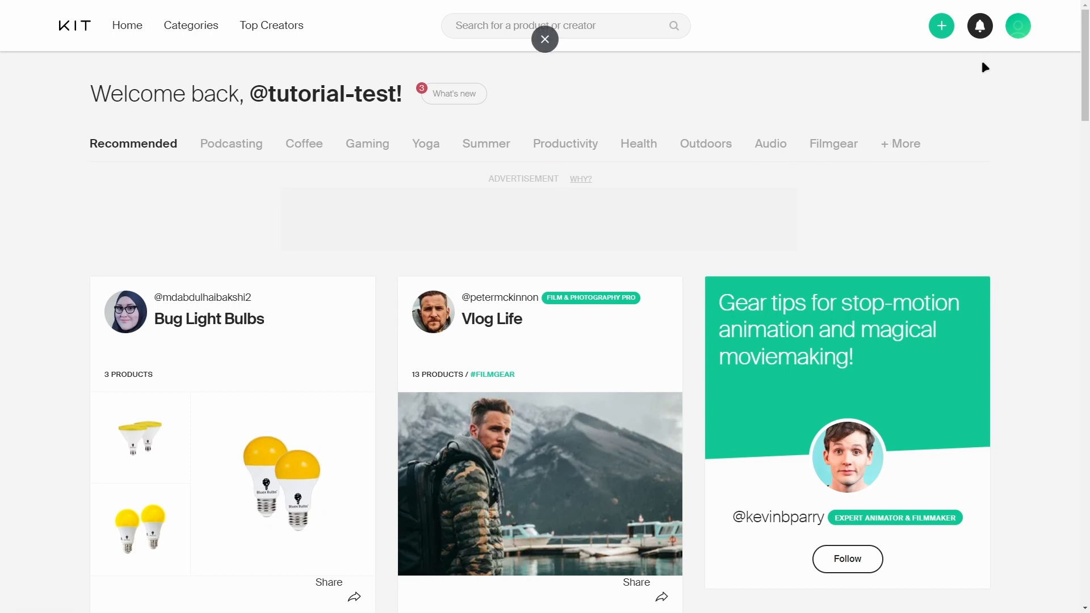
left_click(979, 26)
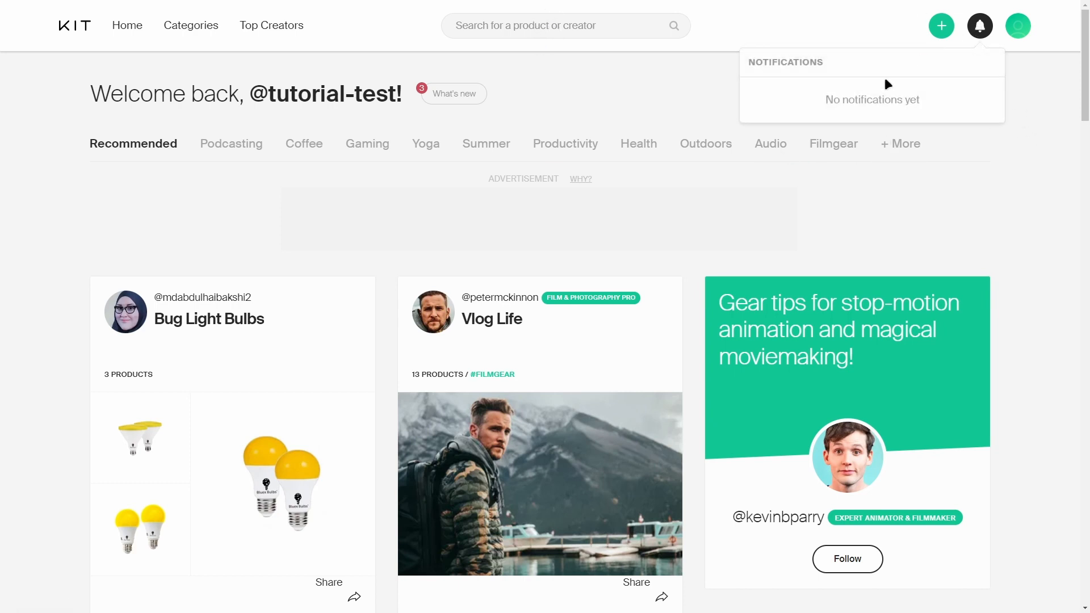
left_click(1028, 114)
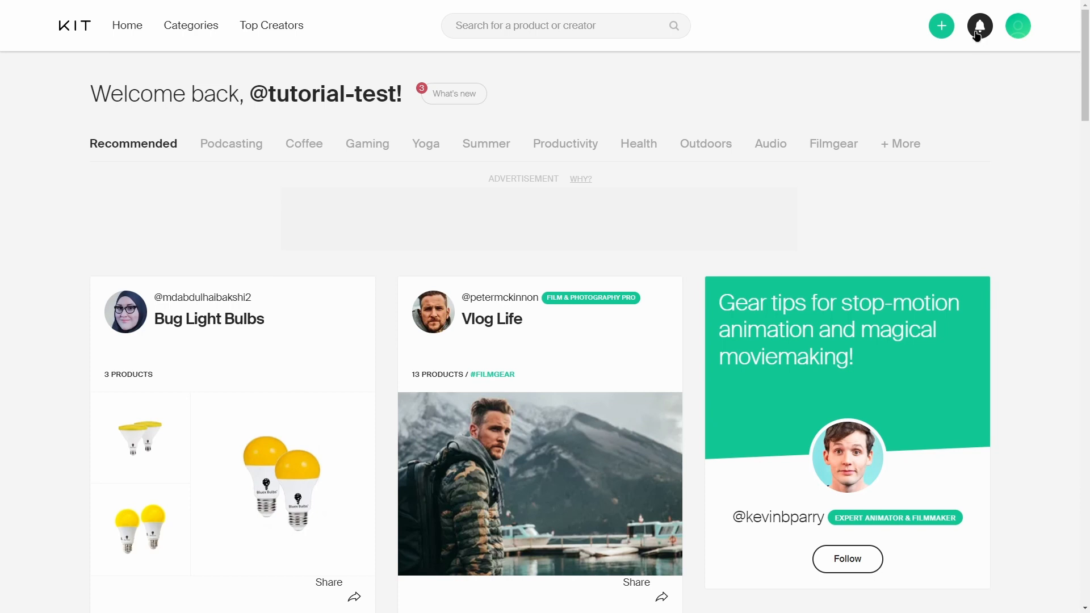
Open the account's own profile page and examine its cover area, profile card and kits section.
left_click(1018, 33)
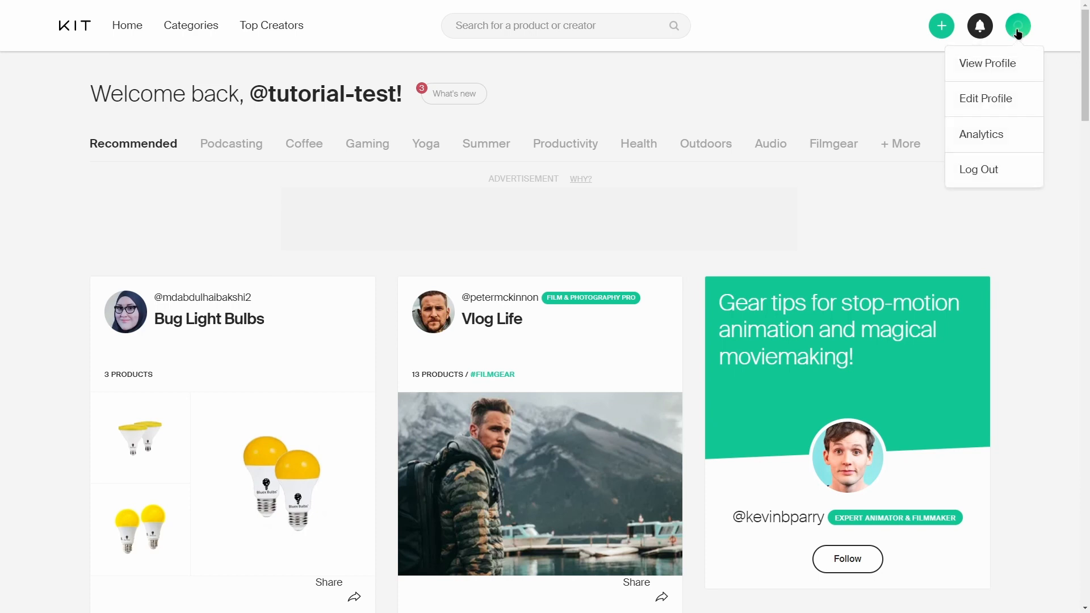
left_click(1000, 68)
scroll(846, 214, "down", 5)
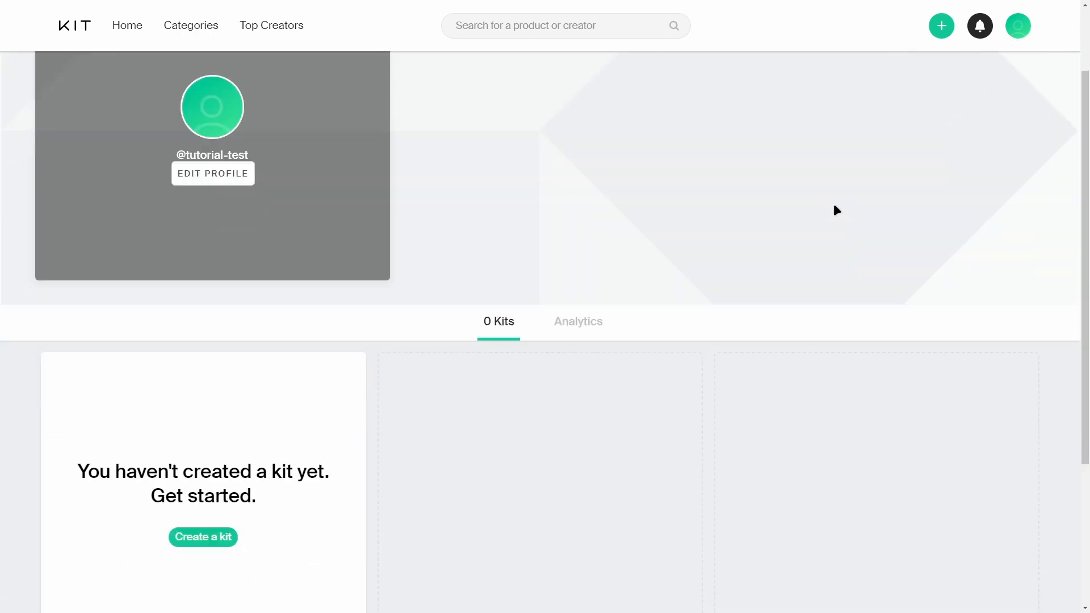
scroll(685, 180, "up", 5)
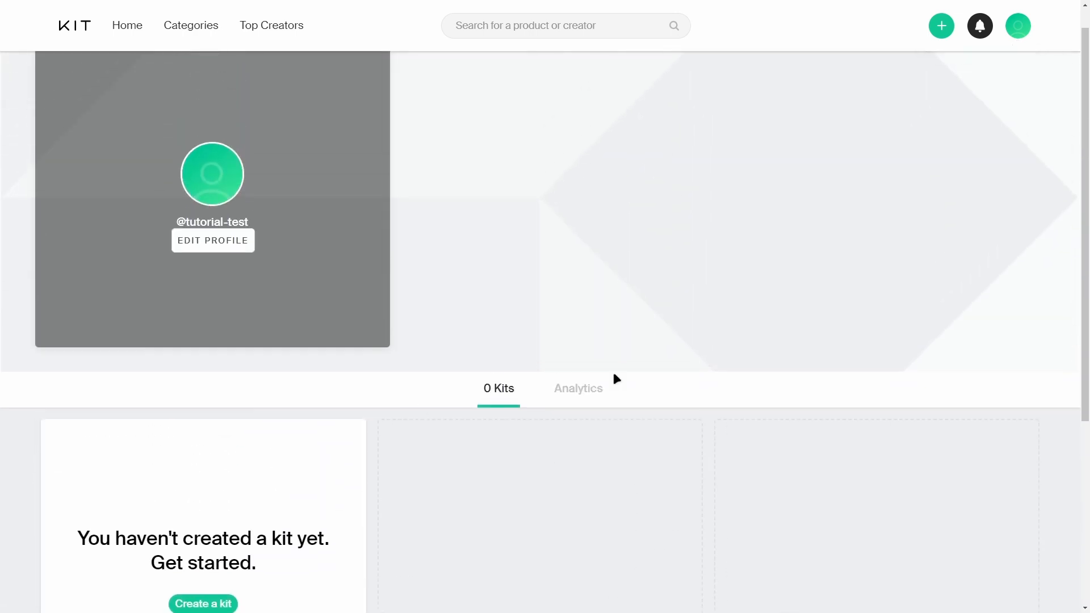
scroll(602, 369, "up", 1)
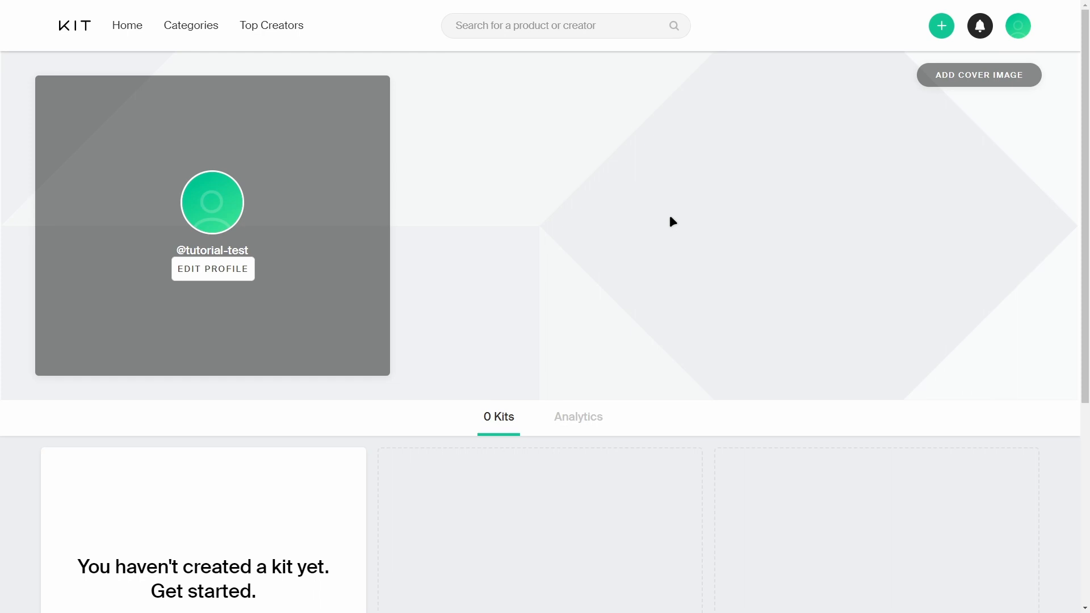
scroll(624, 250, "down", 2)
scroll(239, 448, "down", 1)
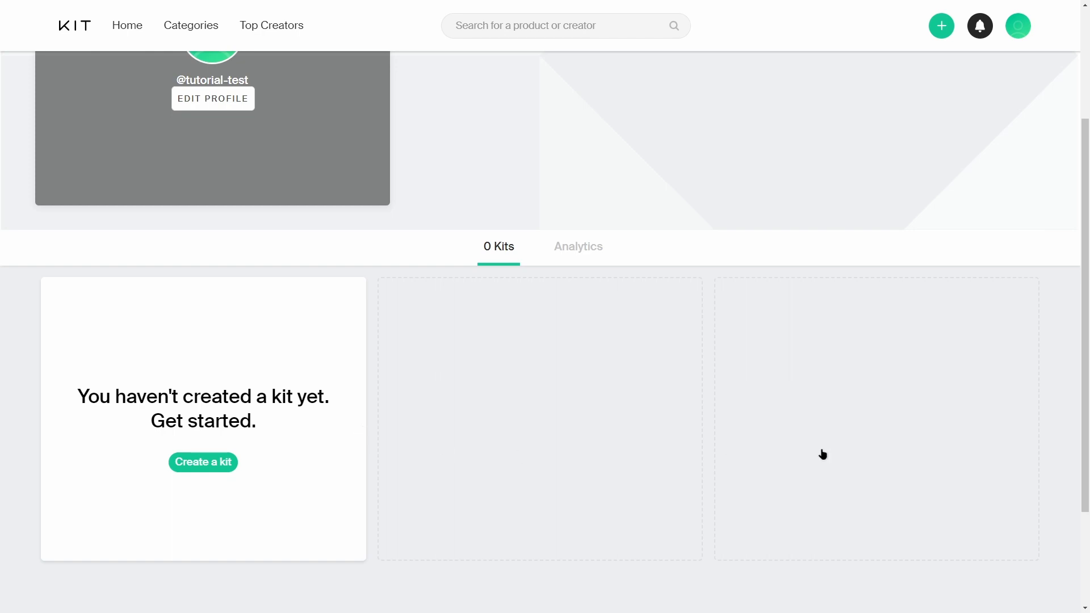
scroll(822, 452, "up", 1)
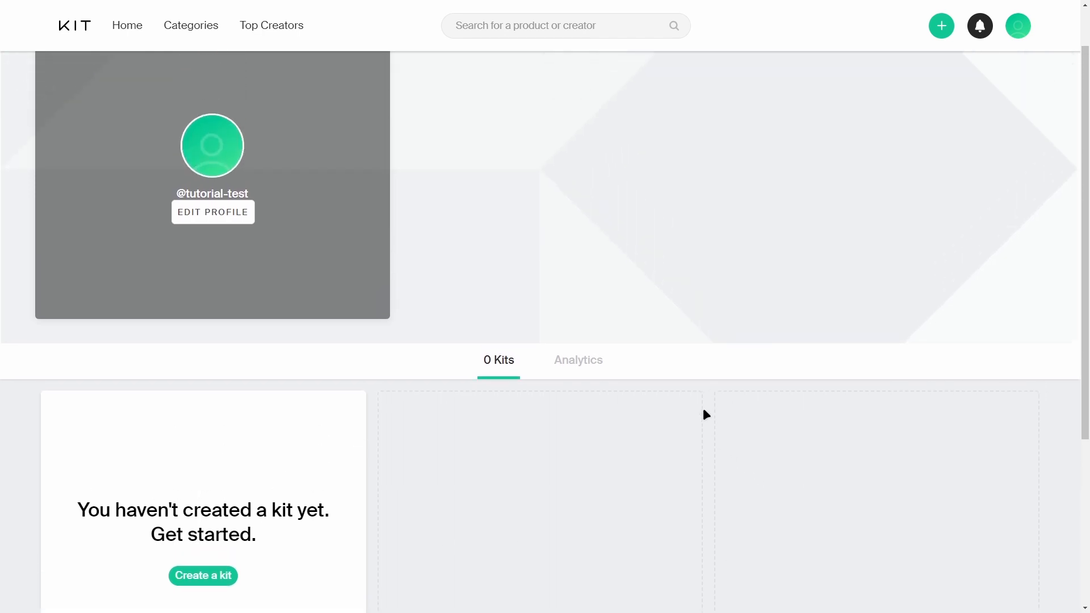
scroll(704, 413, "down", 1)
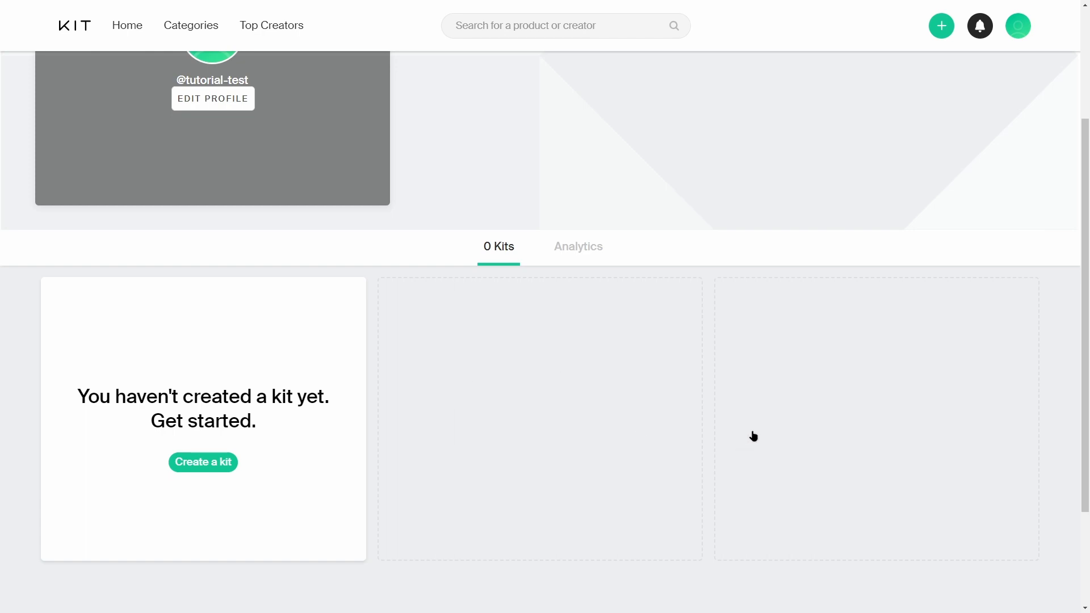
scroll(738, 435, "up", 3)
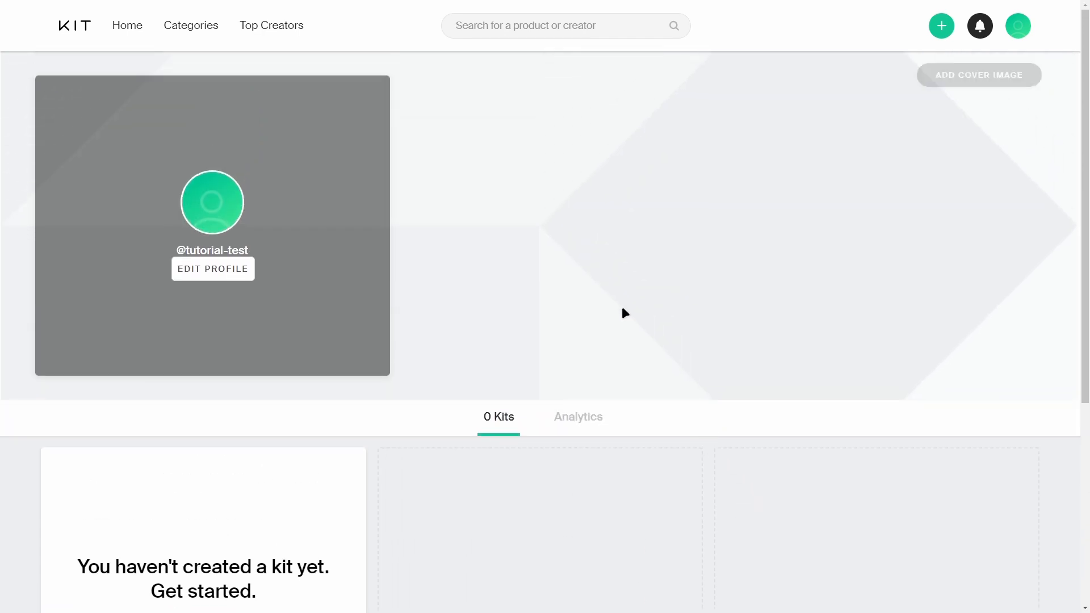
scroll(502, 229, "down", 2)
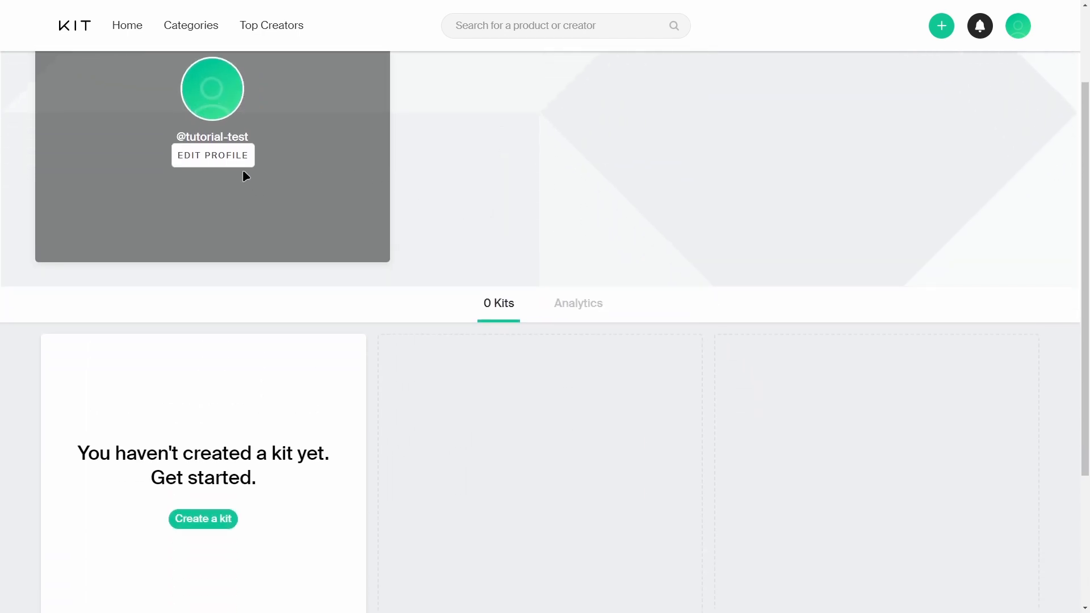
scroll(237, 360, "down", 1)
scroll(272, 440, "up", 1)
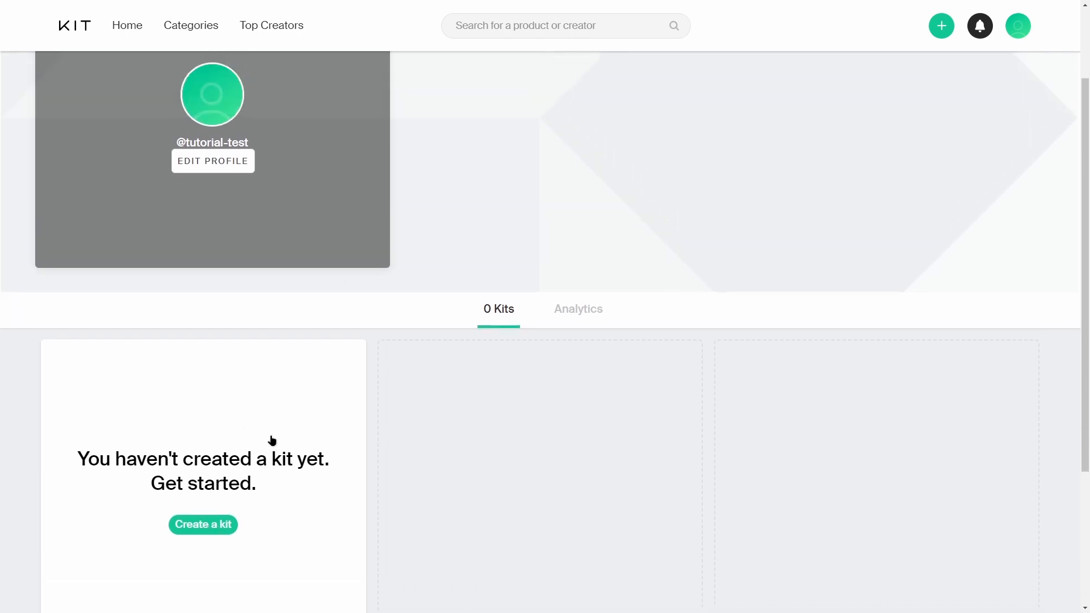
scroll(272, 440, "up", 1)
Open the profile for editing and examine its personal detail fields, social account fields and account deletion section.
left_click(1018, 31)
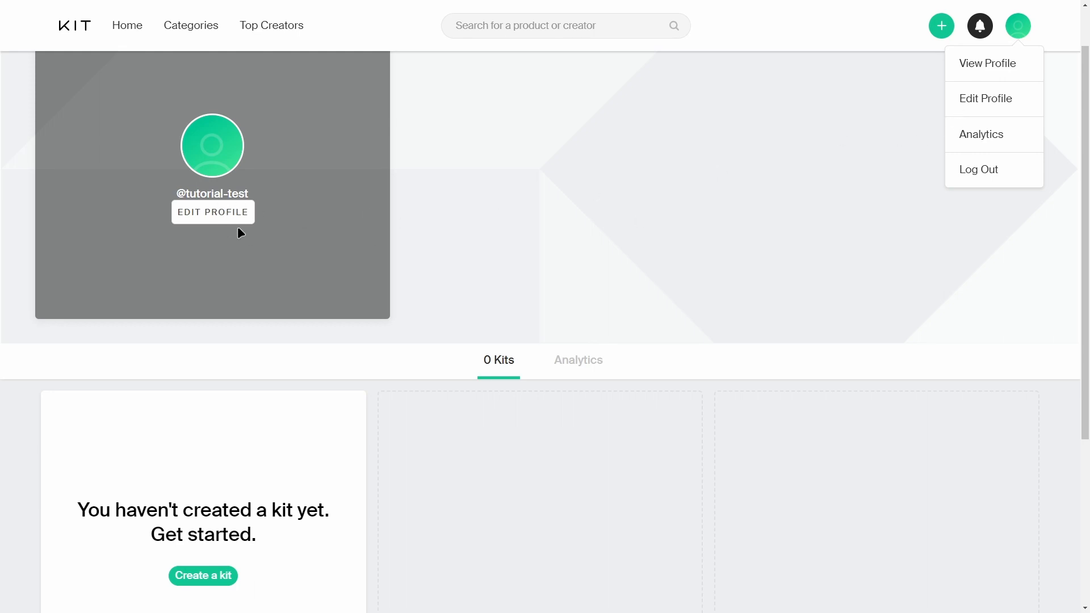
left_click(226, 211)
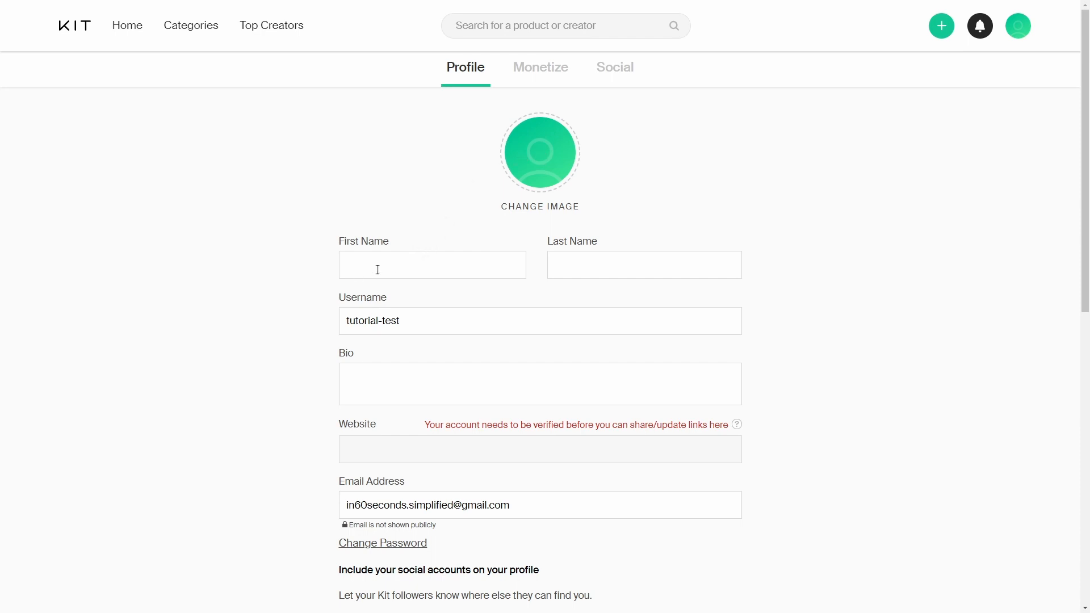
scroll(435, 272, "down", 1)
scroll(435, 272, "up", 1)
scroll(287, 280, "down", 1)
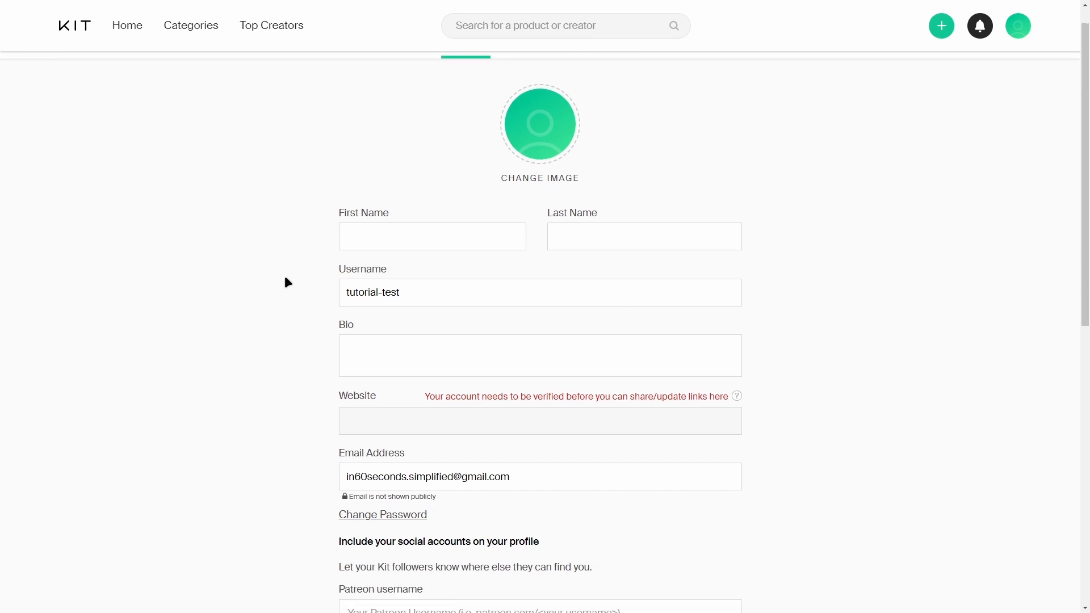
scroll(309, 312, "down", 2)
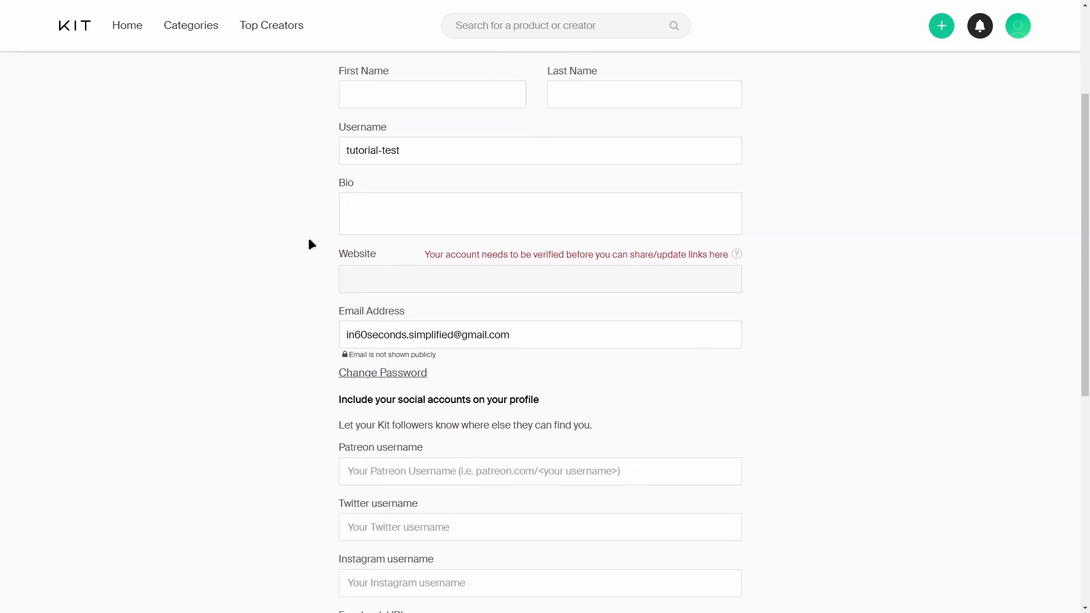
scroll(279, 271, "up", 2)
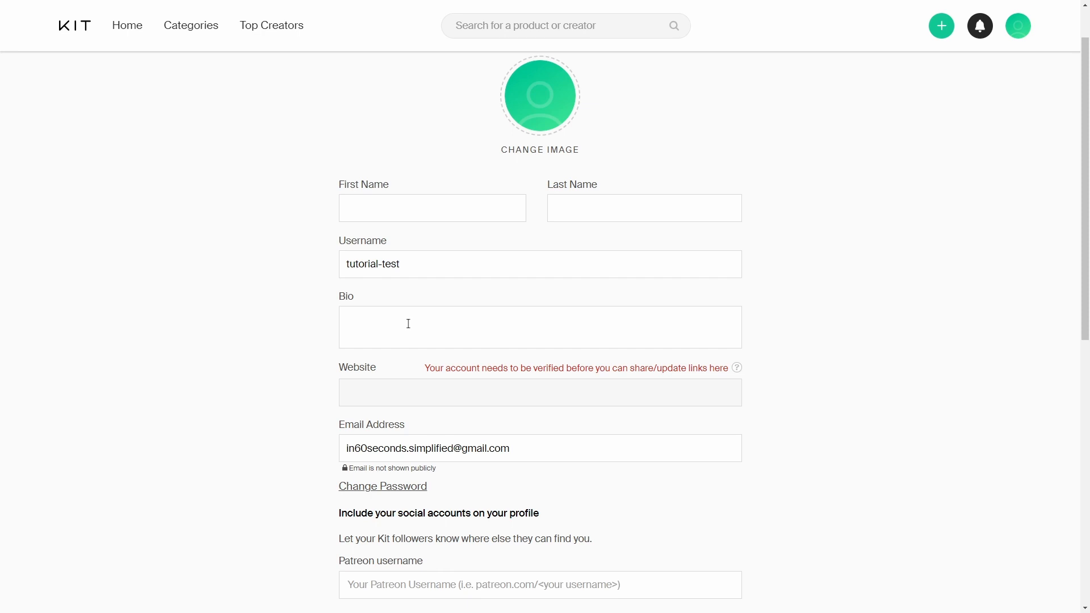
scroll(355, 313, "down", 2)
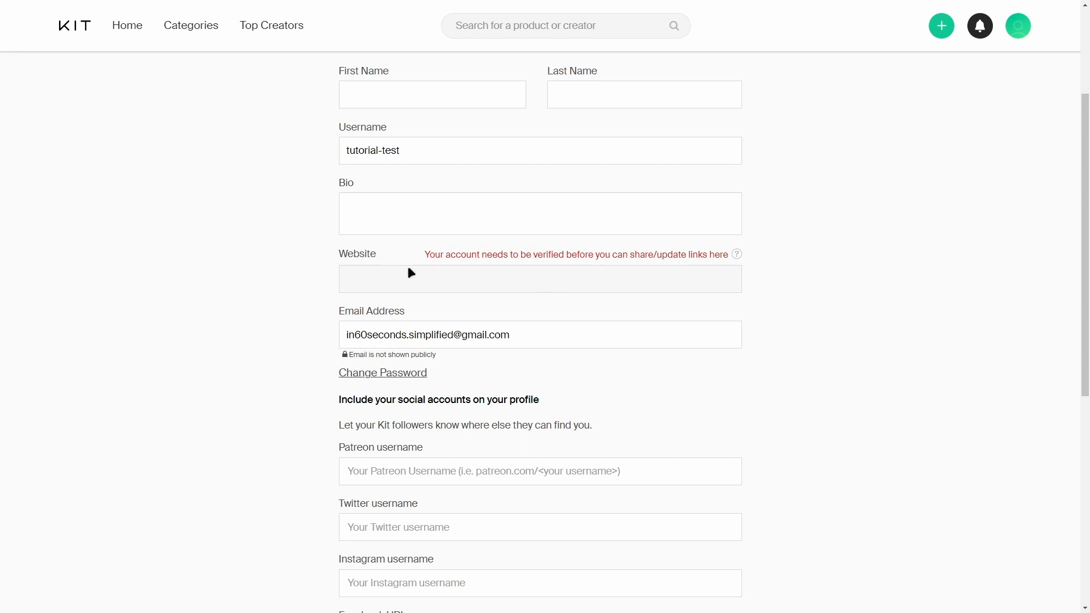
scroll(408, 266, "down", 2)
scroll(407, 209, "down", 1)
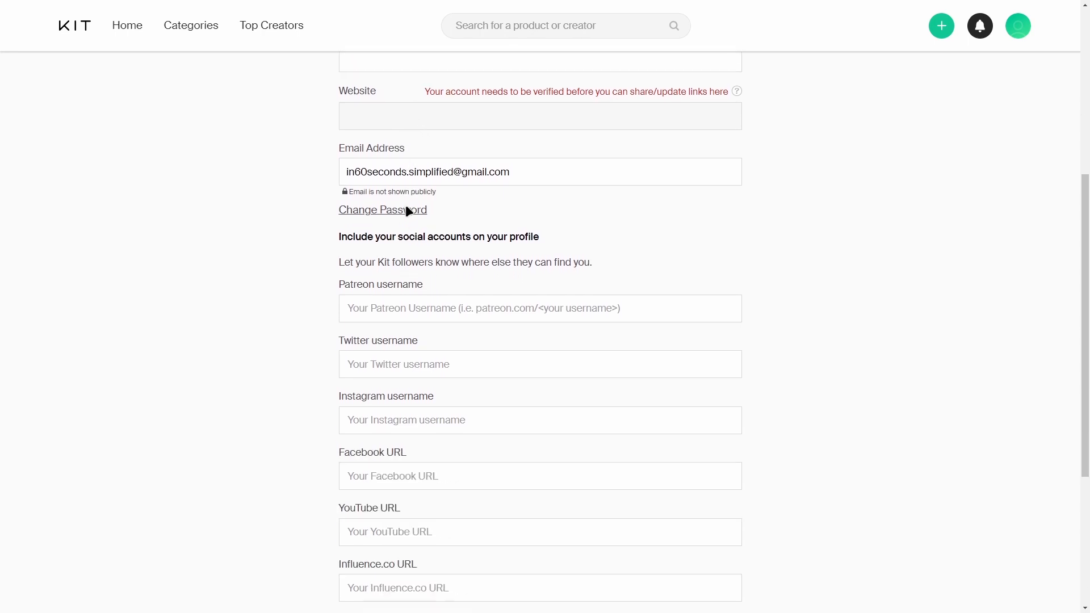
scroll(419, 251, "down", 2)
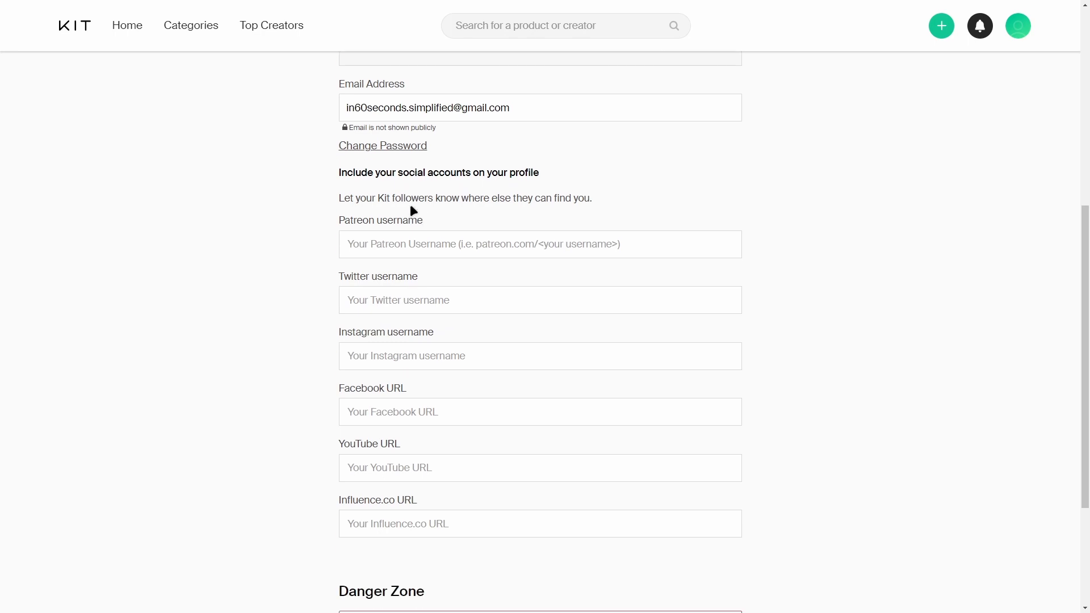
scroll(460, 227, "down", 3)
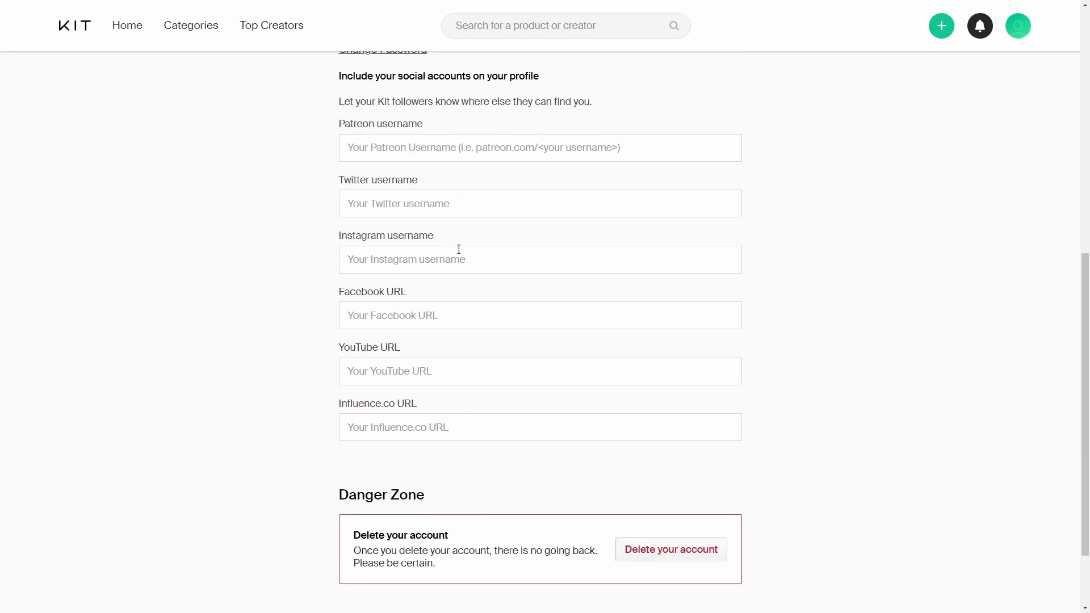
scroll(300, 414, "up", 10)
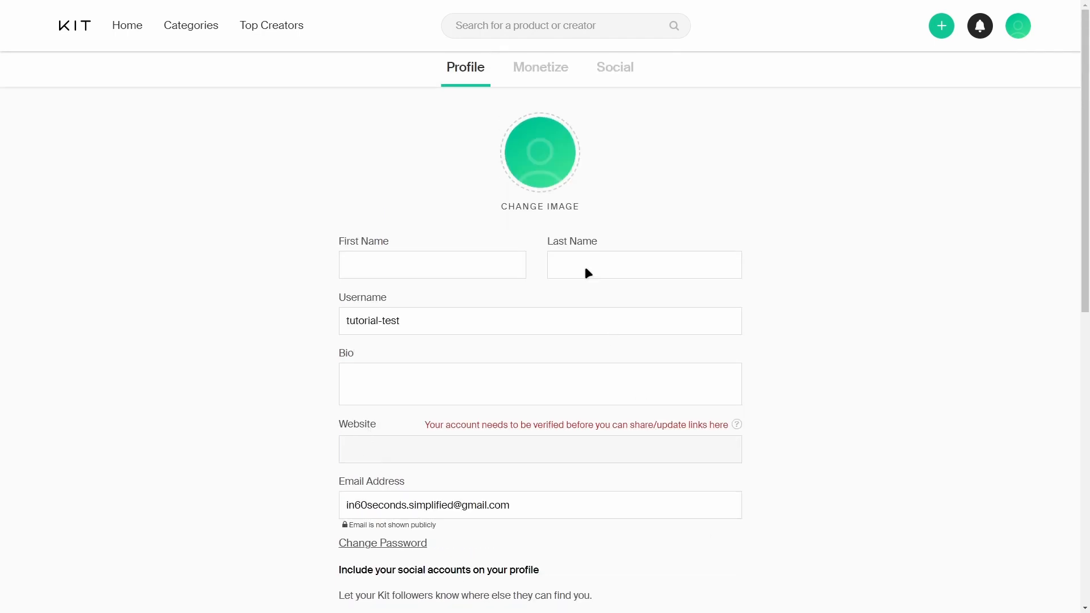
Open the monetization settings and review the available monetization methods.
left_click(538, 69)
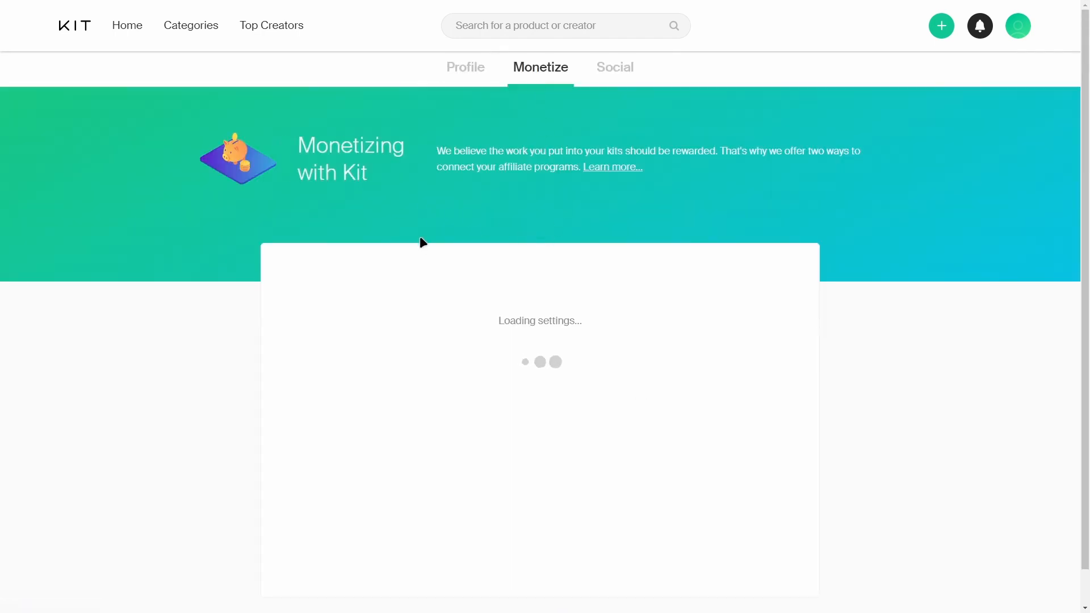
scroll(414, 236, "down", 5)
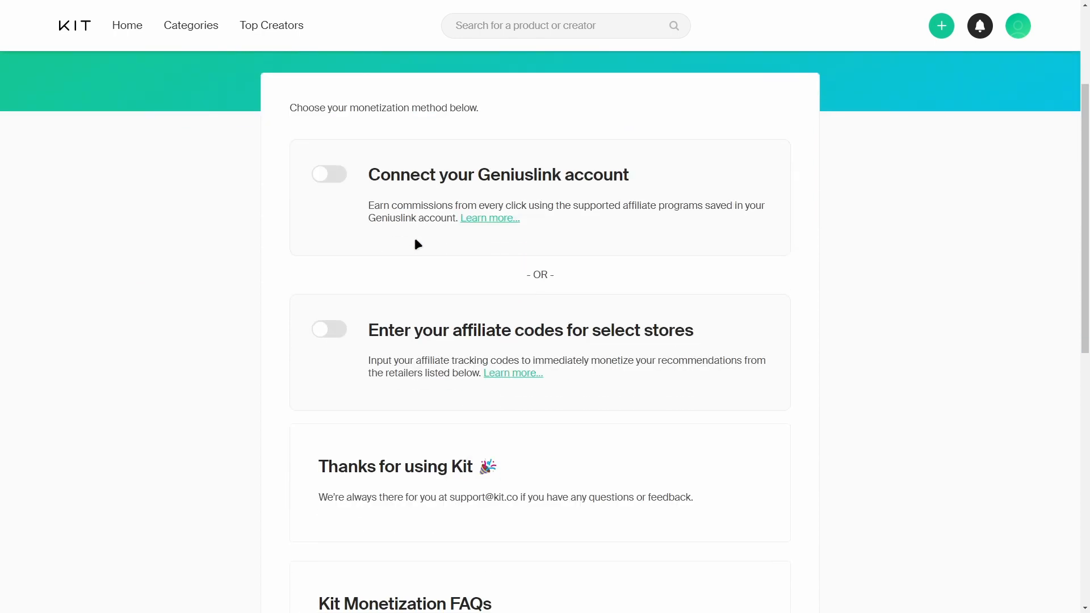
scroll(472, 261, "up", 5)
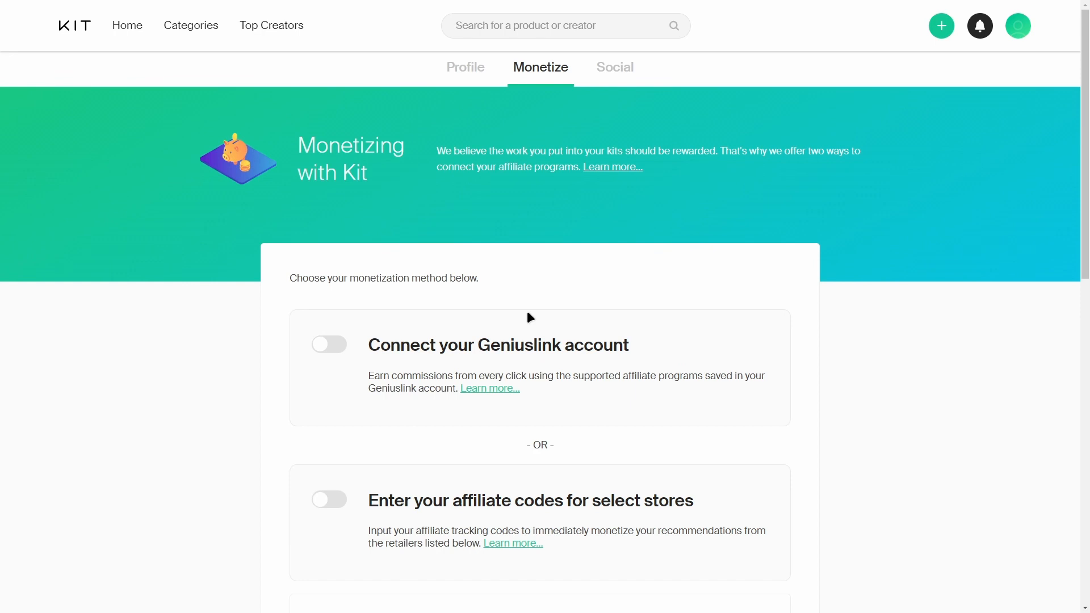
Enable the option to enter affiliate codes for select stores and review the list of supported retailers.
scroll(528, 315, "down", 1)
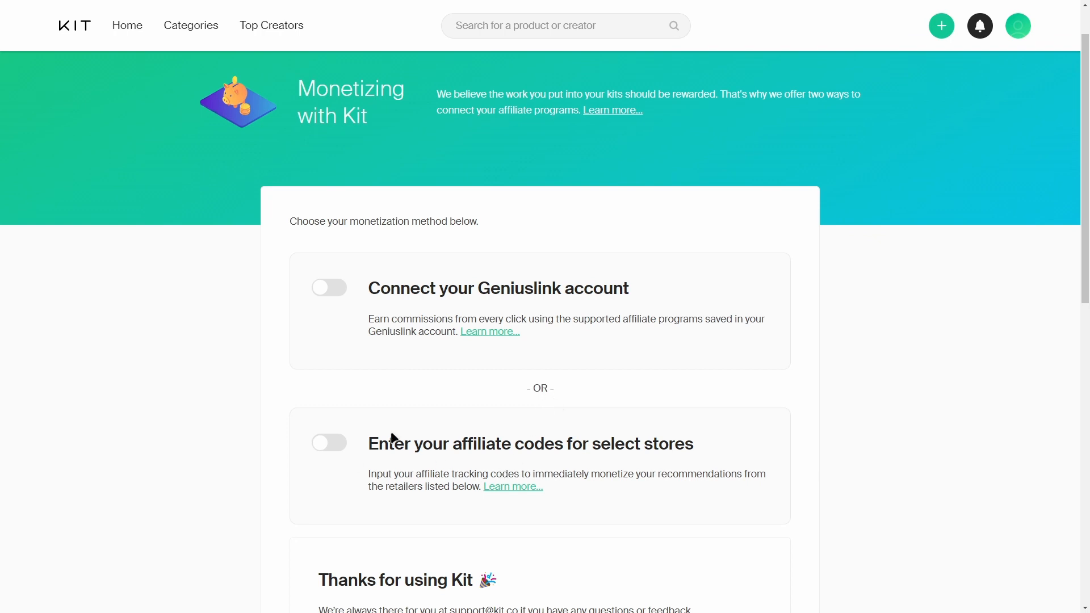
scroll(403, 419, "down", 2)
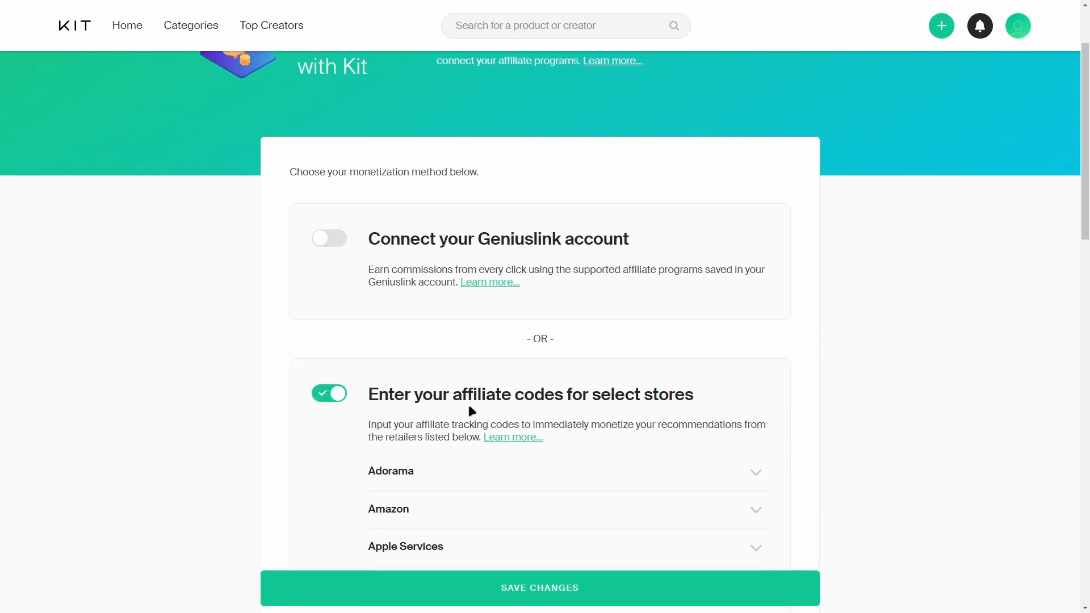
scroll(416, 457, "down", 12)
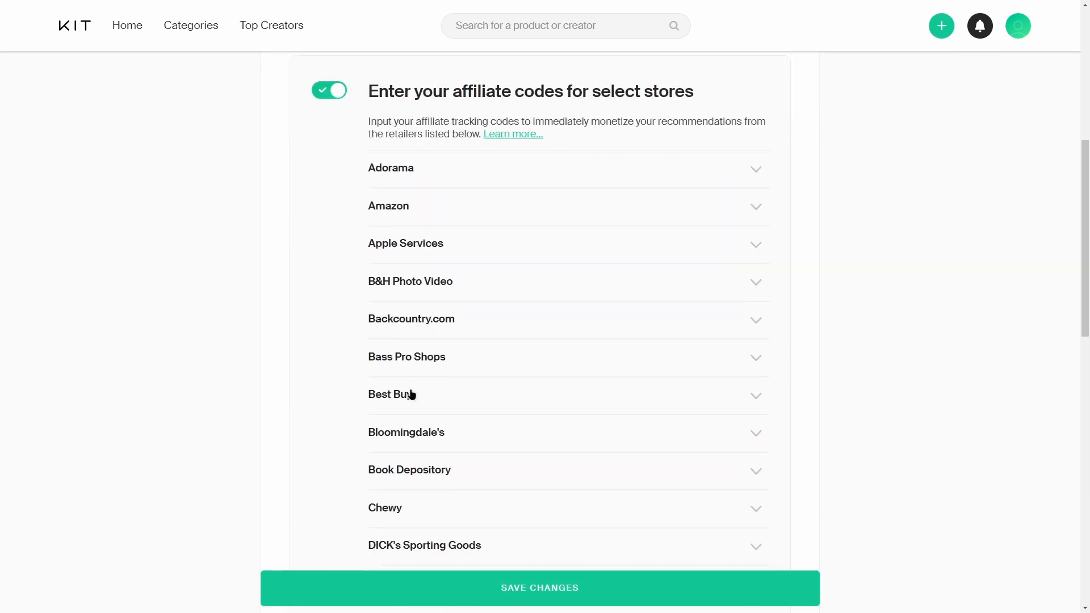
scroll(441, 416, "up", 11)
scroll(441, 416, "up", 3)
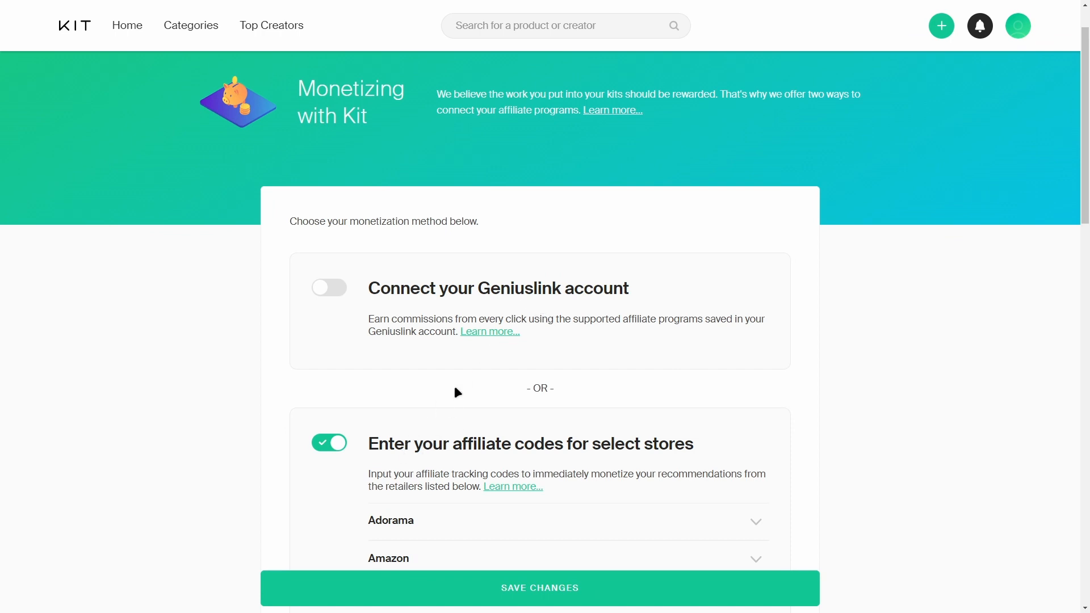
scroll(451, 337, "down", 3)
scroll(457, 335, "up", 4)
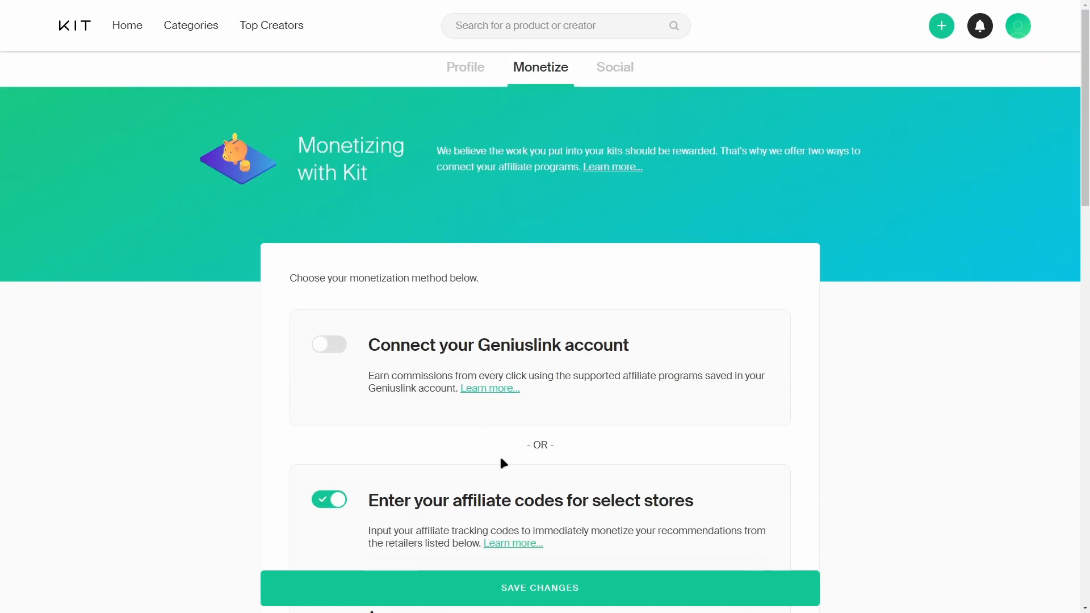
Save the monetization changes and review the supported retailers and the monetization FAQs.
left_click(508, 593)
scroll(654, 360, "down", 12)
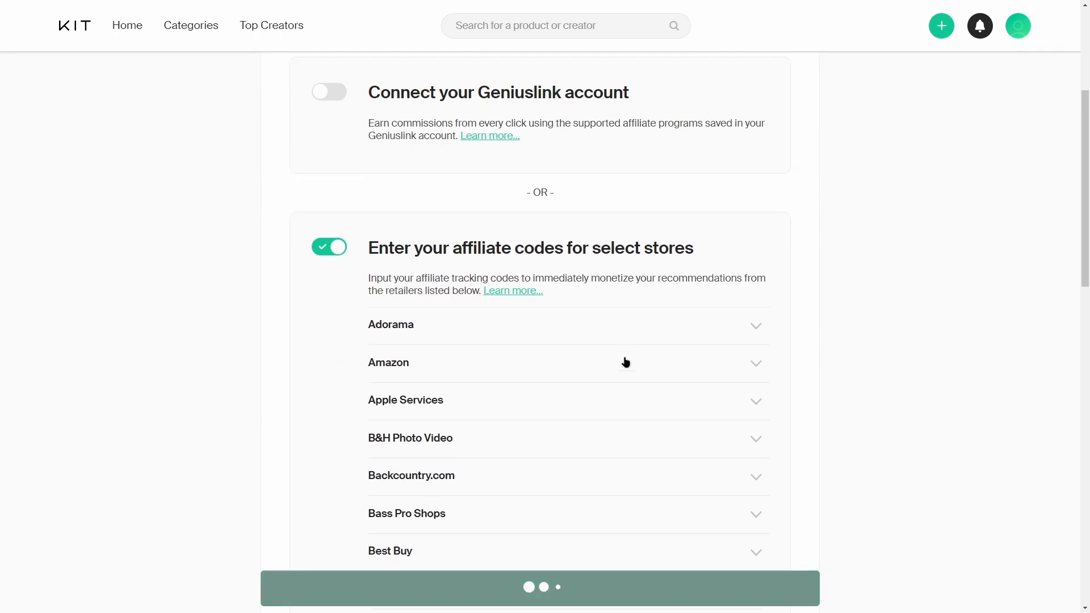
scroll(623, 372, "down", 5)
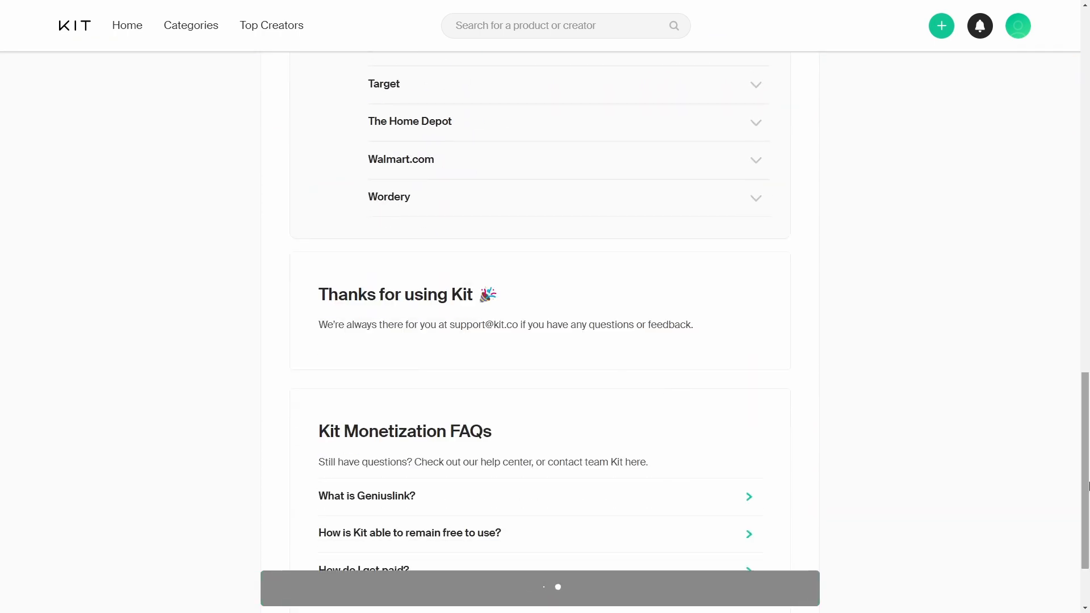
left_click_drag(1086, 423, 1088, 68)
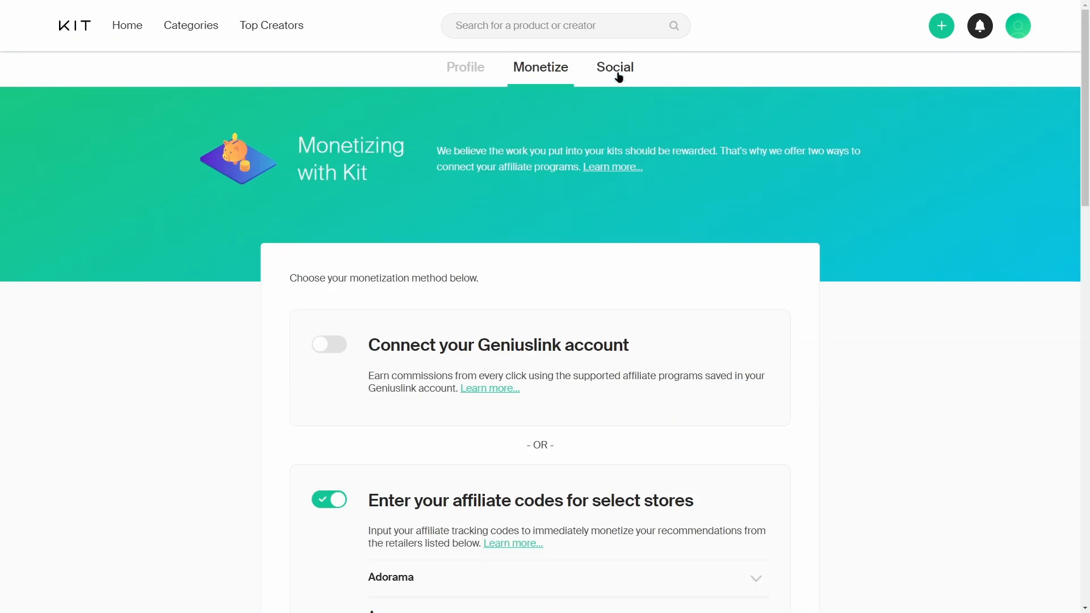
Review the options for connecting social accounts and open the account's analytics page.
left_click(617, 82)
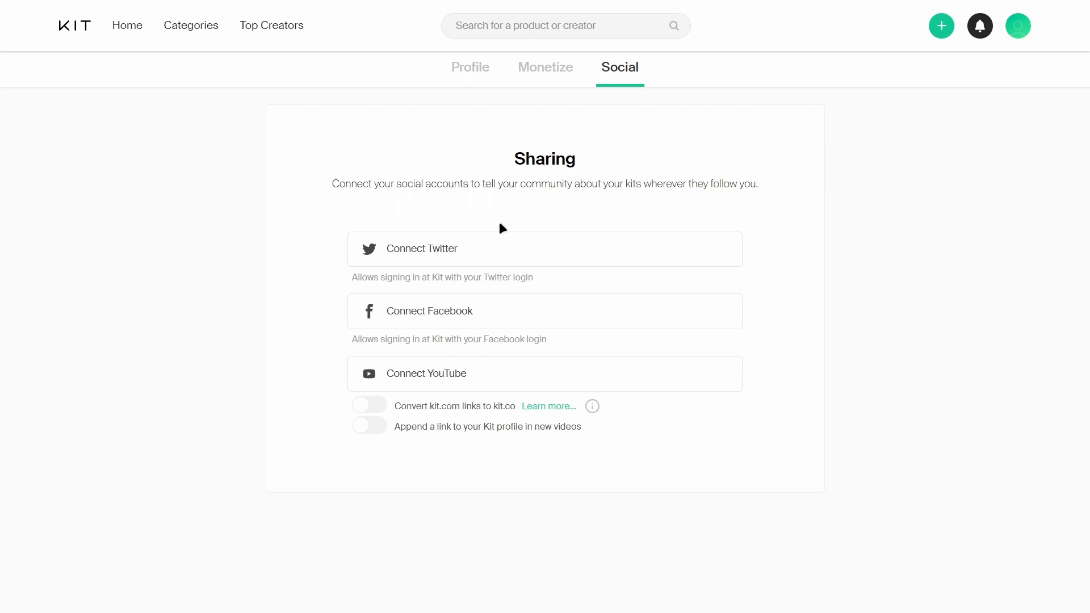
left_click(1016, 33)
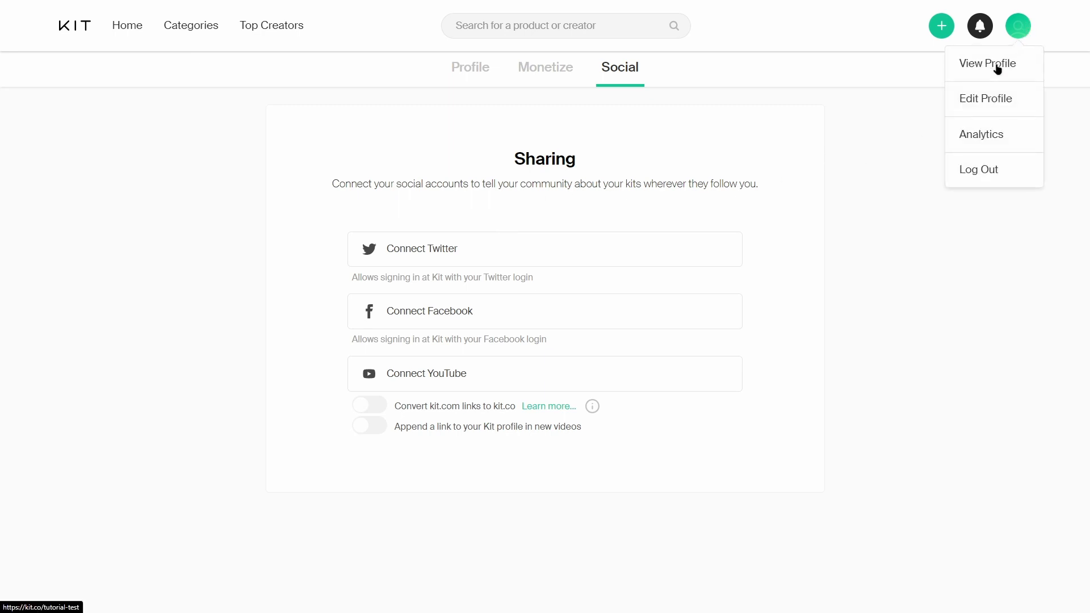
left_click(987, 139)
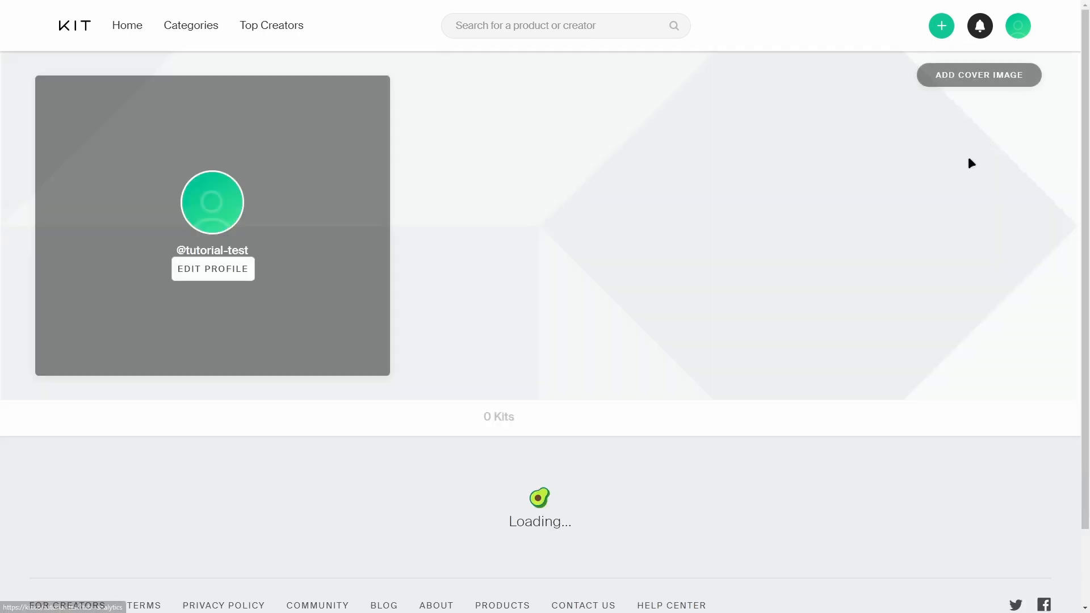
scroll(811, 241, "down", 4)
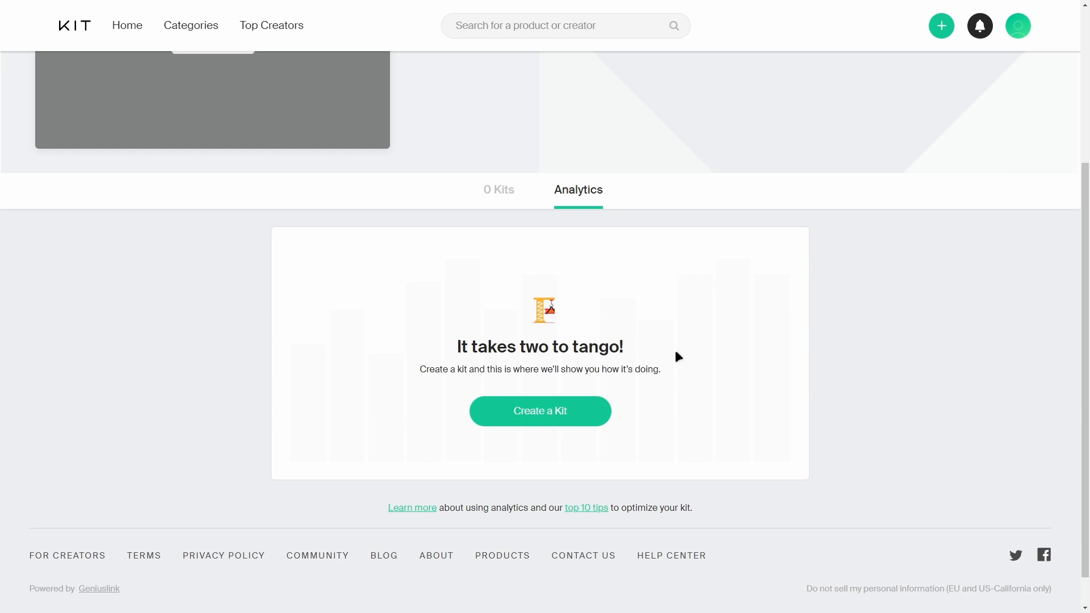
Switch from the analytics to the kits section of the profile and look it over.
left_click(499, 203)
scroll(550, 307, "up", 2)
scroll(559, 301, "up", 2)
scroll(567, 300, "down", 3)
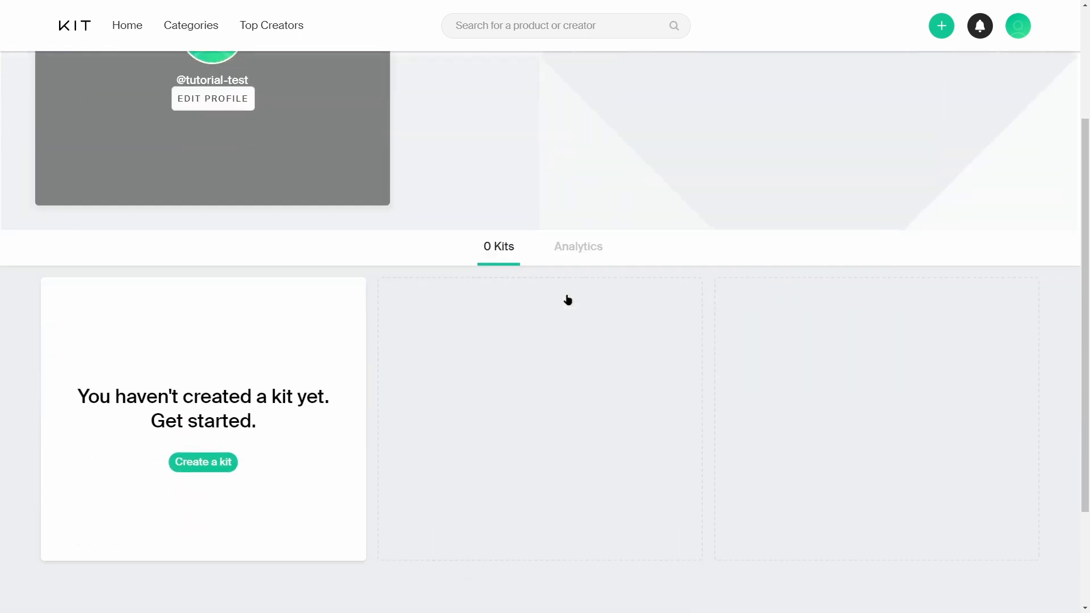
Create a new kit named "Tutorial Kit" with the description "This is an example kit.".
left_click(216, 462)
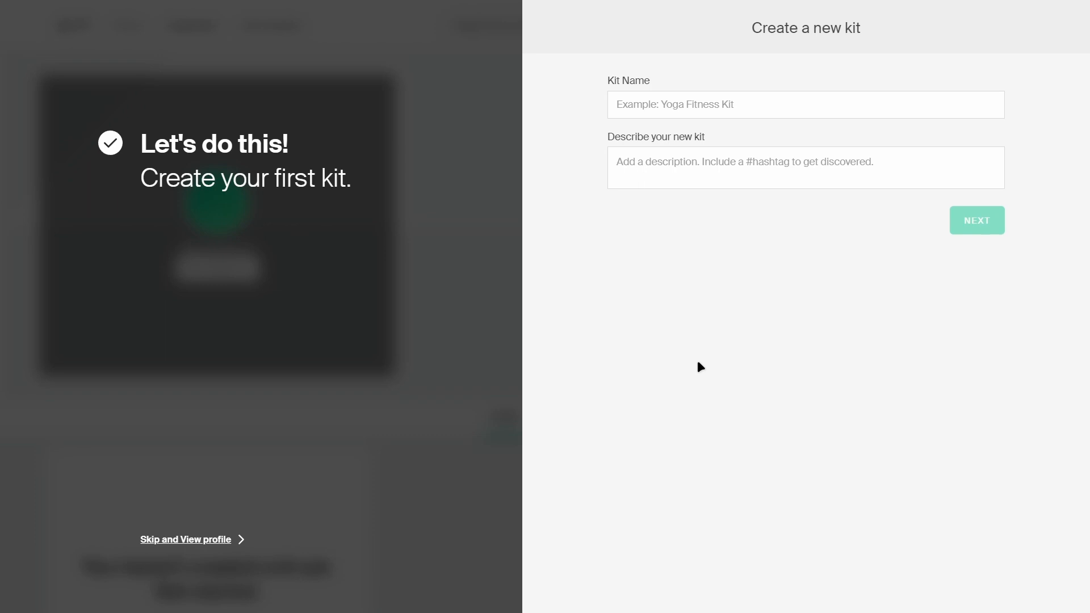
left_click(652, 99)
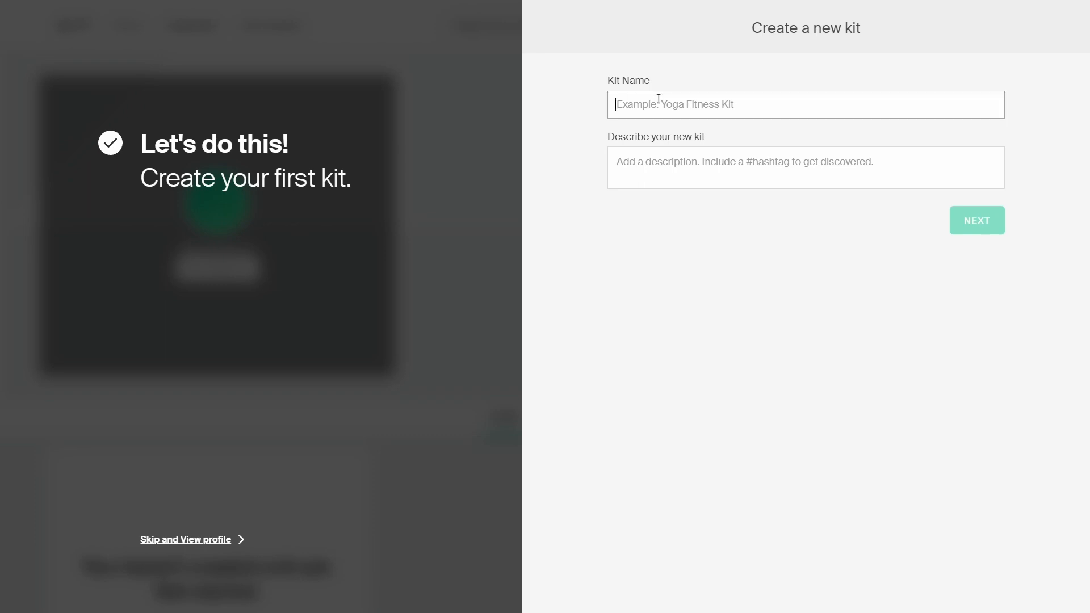
type("Tutorial Kit")
key("Tab")
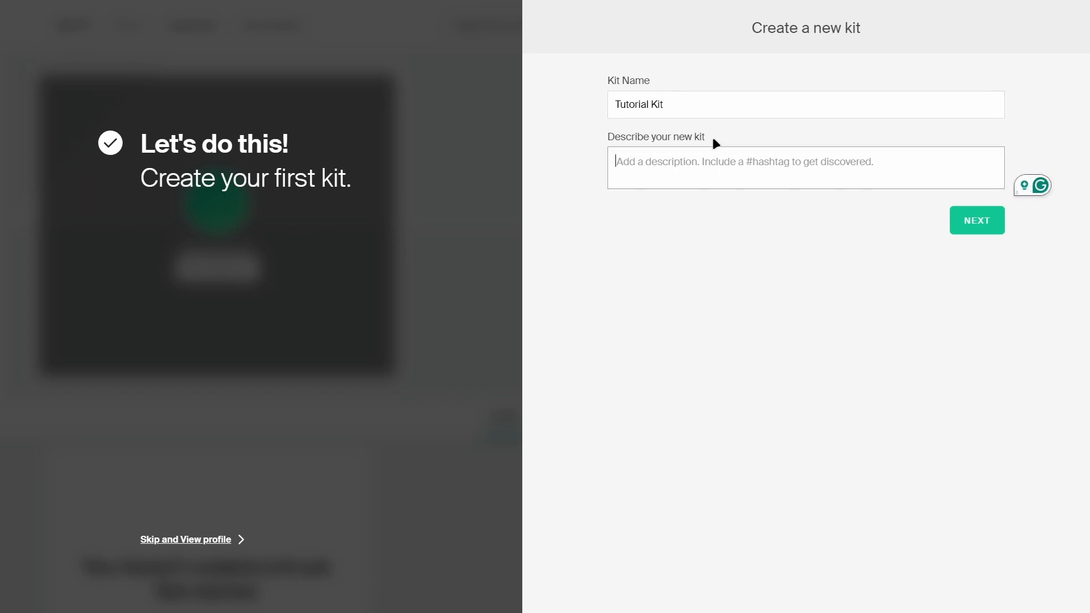
type("This is ")
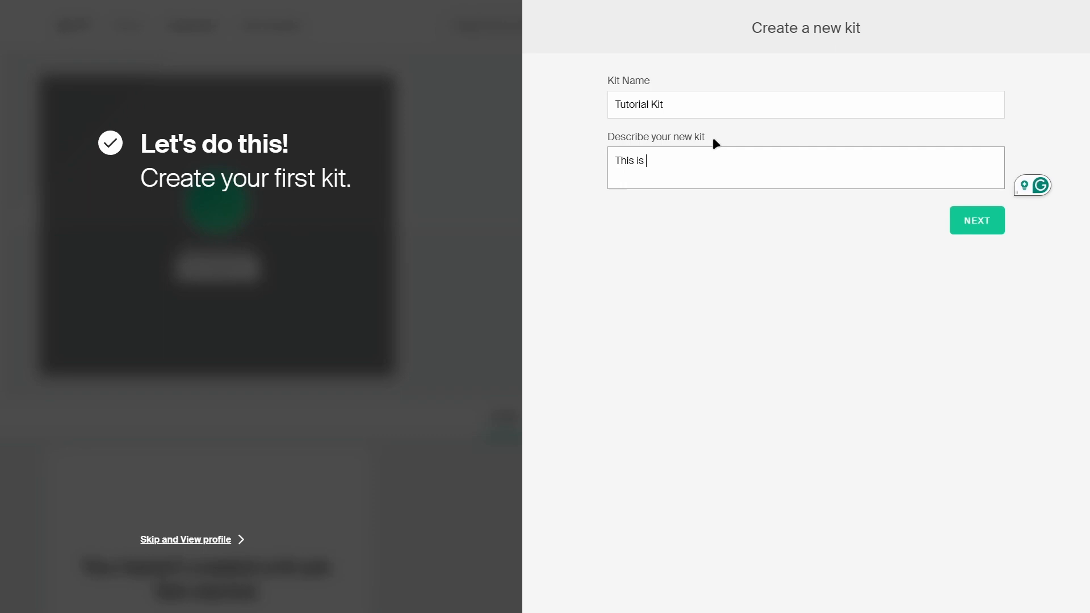
type("an example kit.")
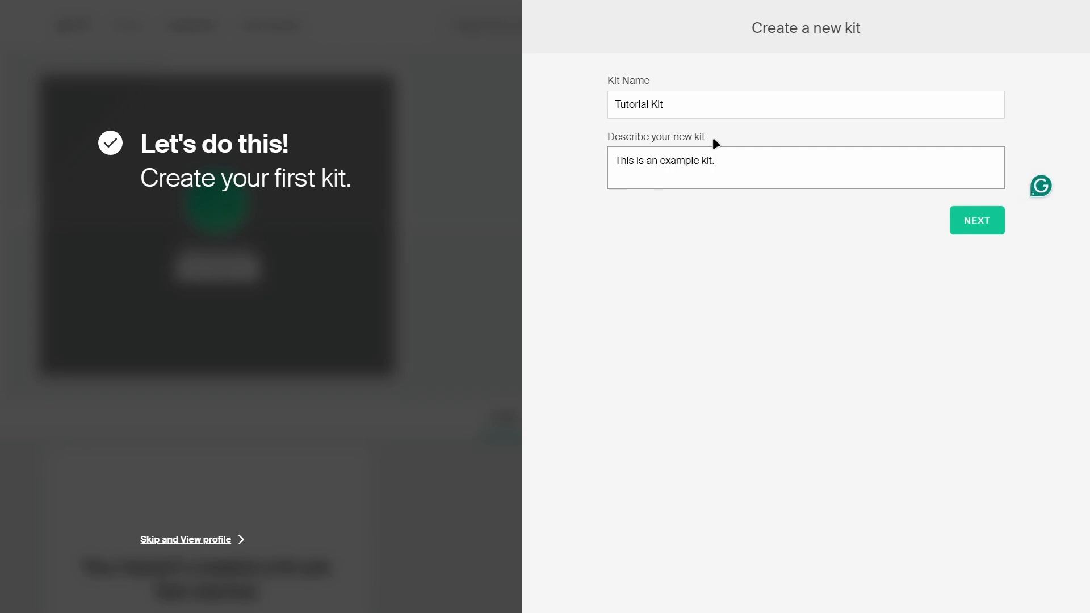
left_click(967, 231)
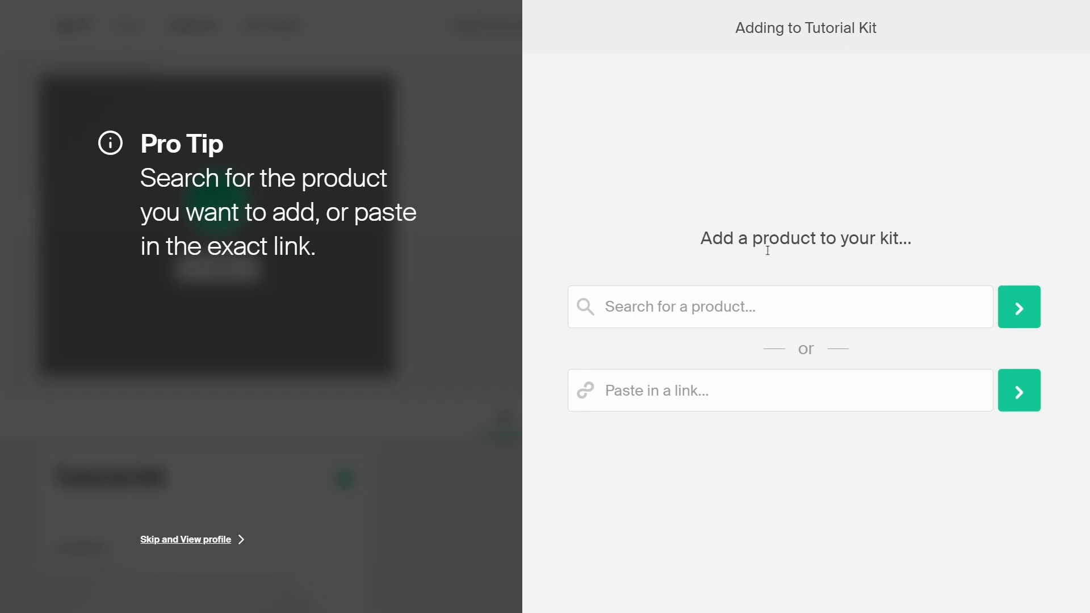
Search for "headphones" as a product for the kit, look through the results and clear the search.
left_click(717, 300)
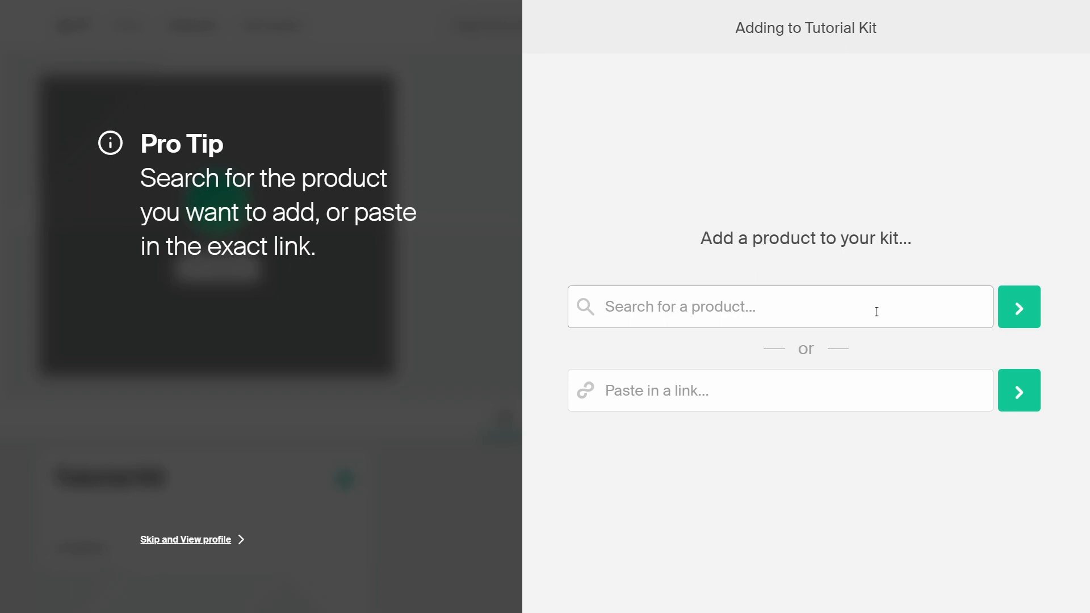
type("headphones")
key("Return")
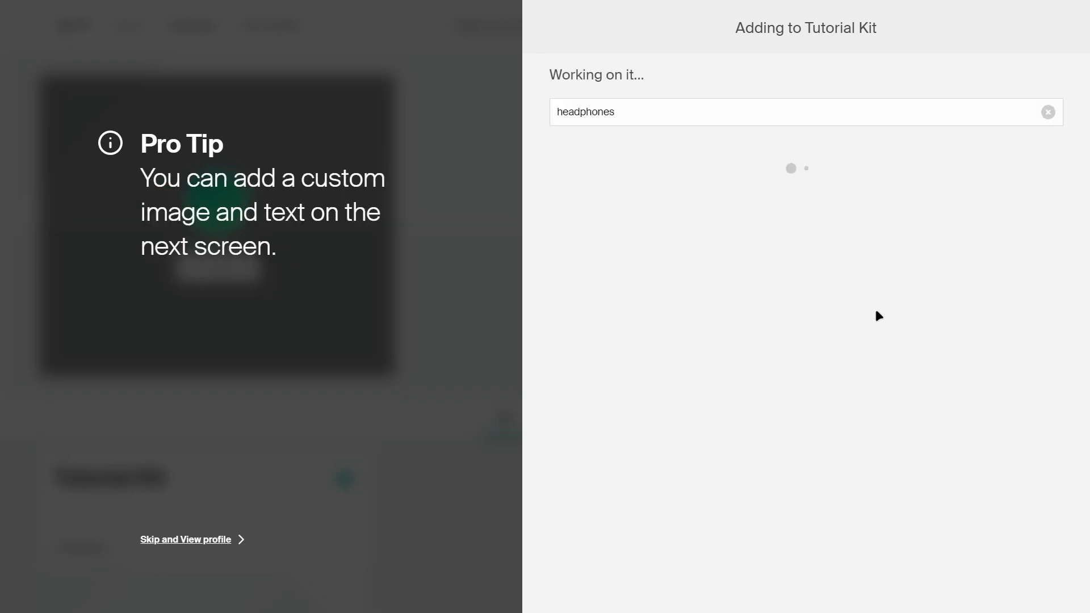
scroll(801, 278, "down", 3)
scroll(801, 284, "up", 3)
left_click(1047, 112)
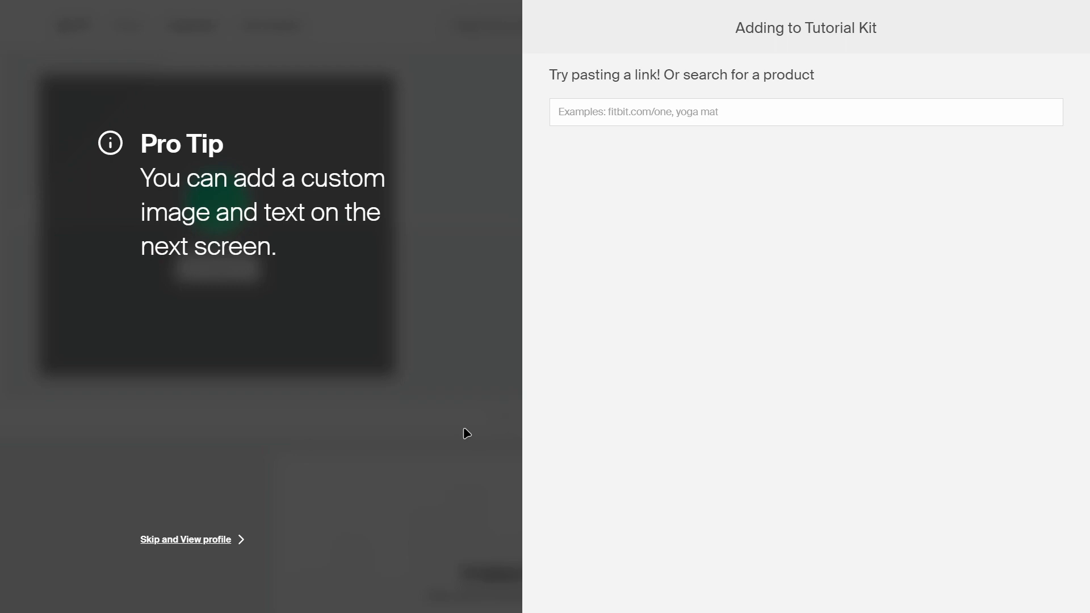
Skip adding products, decline the offer about making money from kits and show the kits on the profile.
left_click(187, 539)
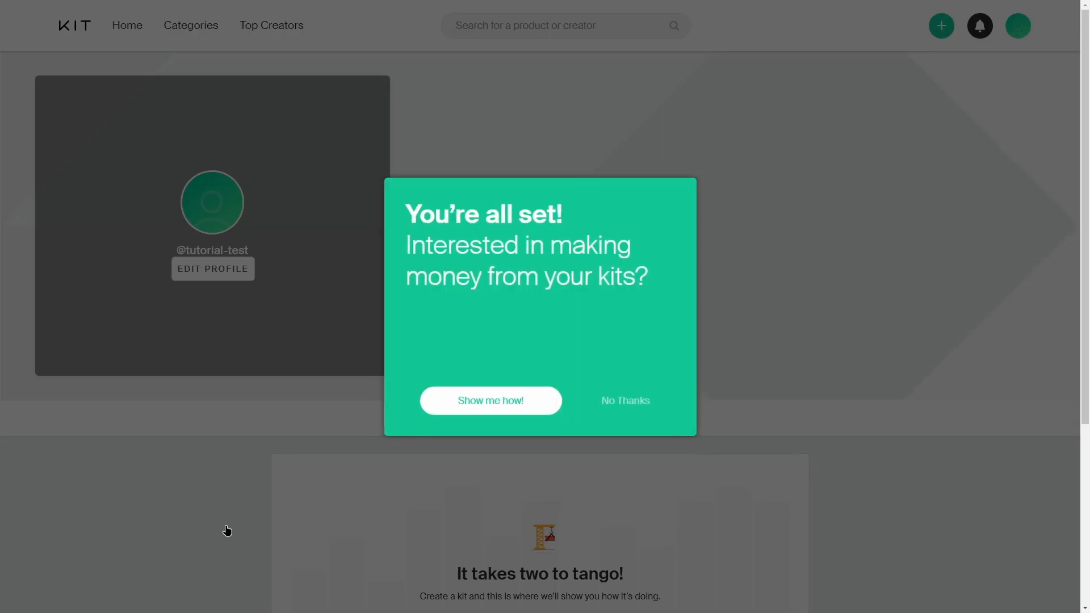
left_click(626, 403)
scroll(537, 355, "down", 2)
left_click(487, 318)
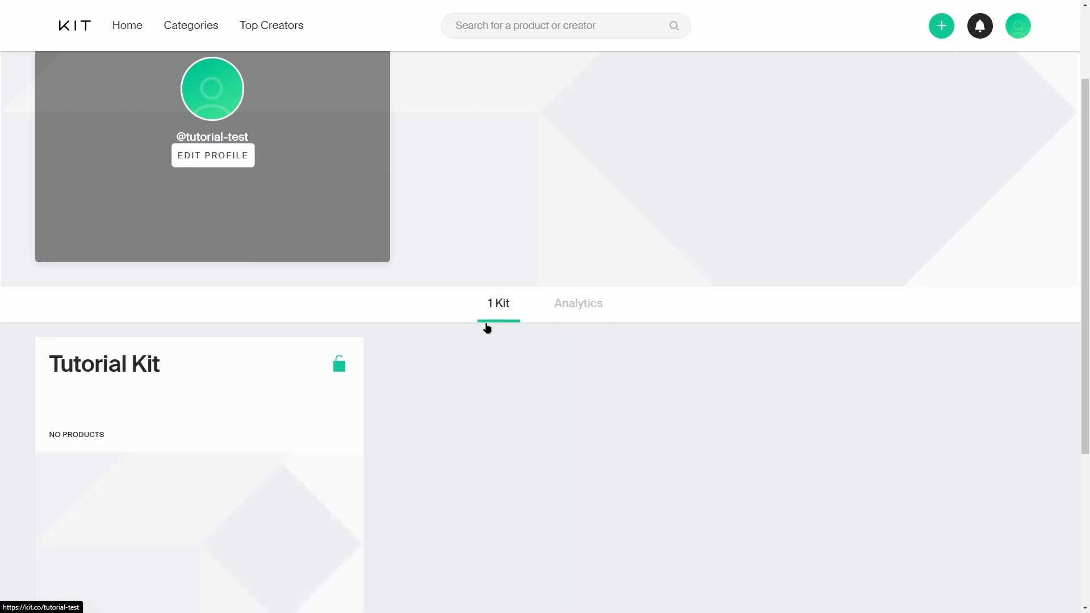
scroll(487, 335, "down", 3)
scroll(467, 365, "up", 1)
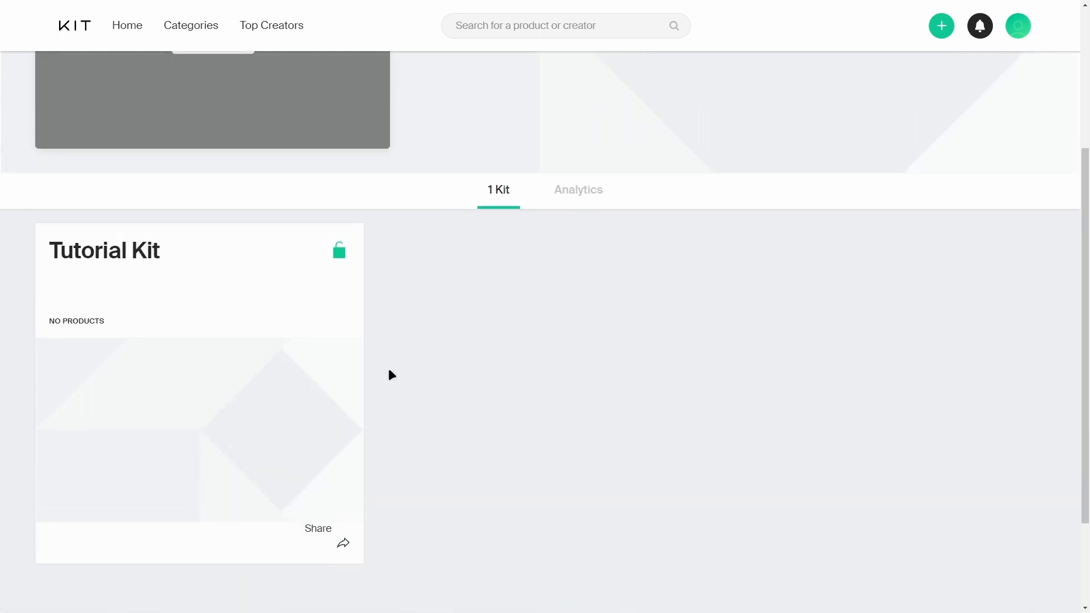
Open Tutorial Kit and examine its cover, product, editing and sharing options.
mouse_move(312, 414)
left_click(205, 281)
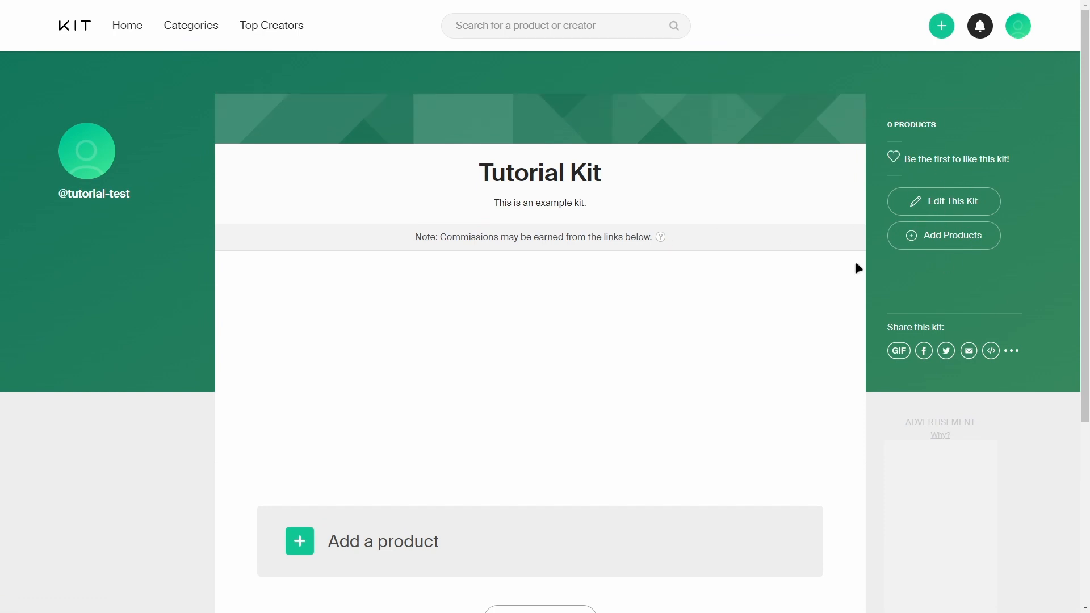
scroll(920, 275, "down", 1)
scroll(585, 374, "down", 4)
scroll(523, 299, "up", 5)
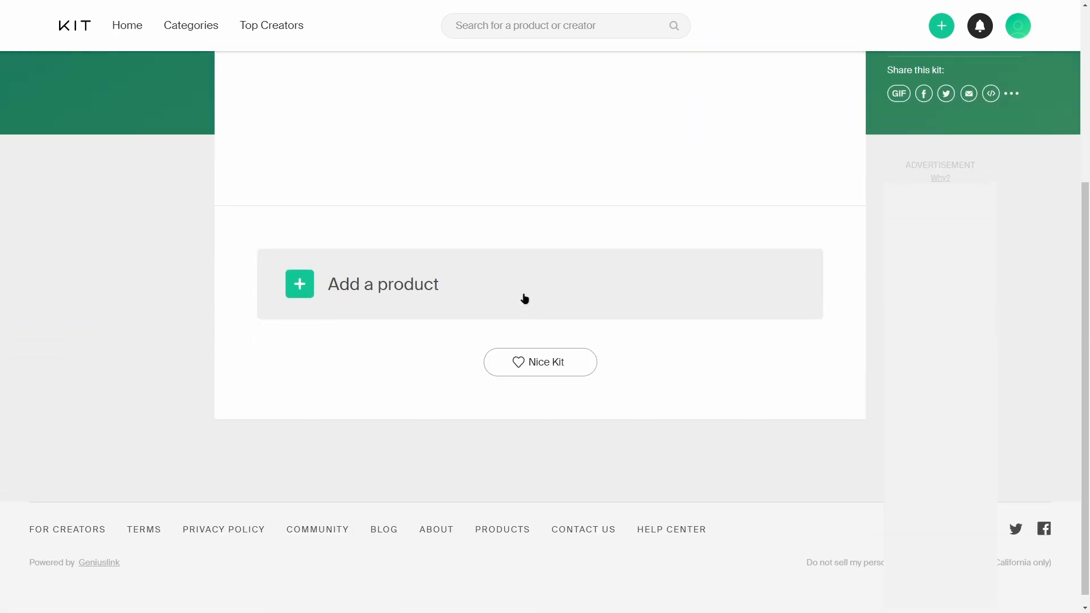
scroll(499, 329, "down", 2)
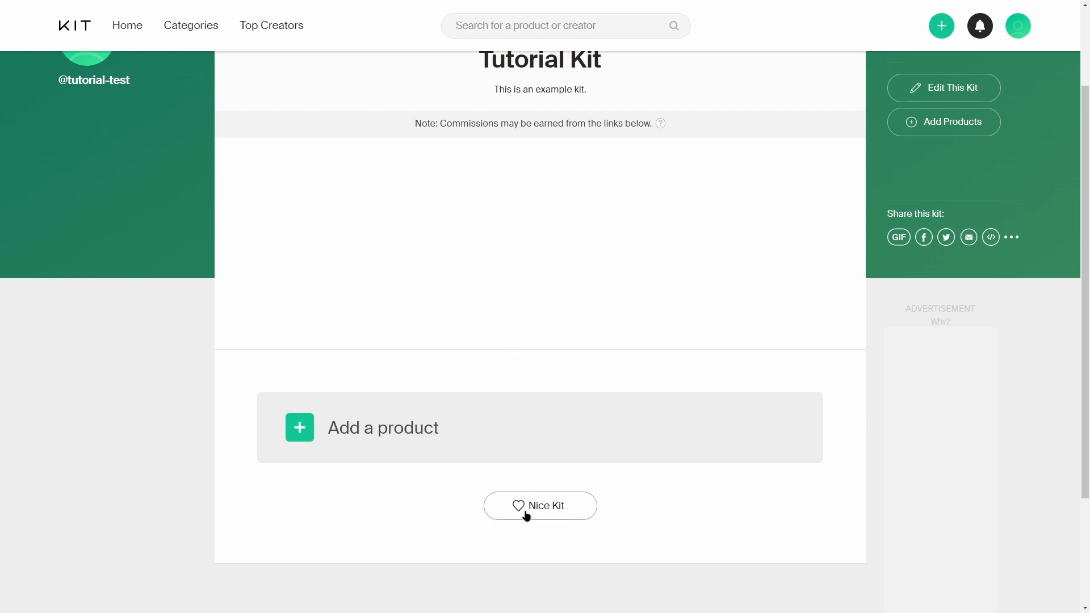
scroll(493, 406, "up", 2)
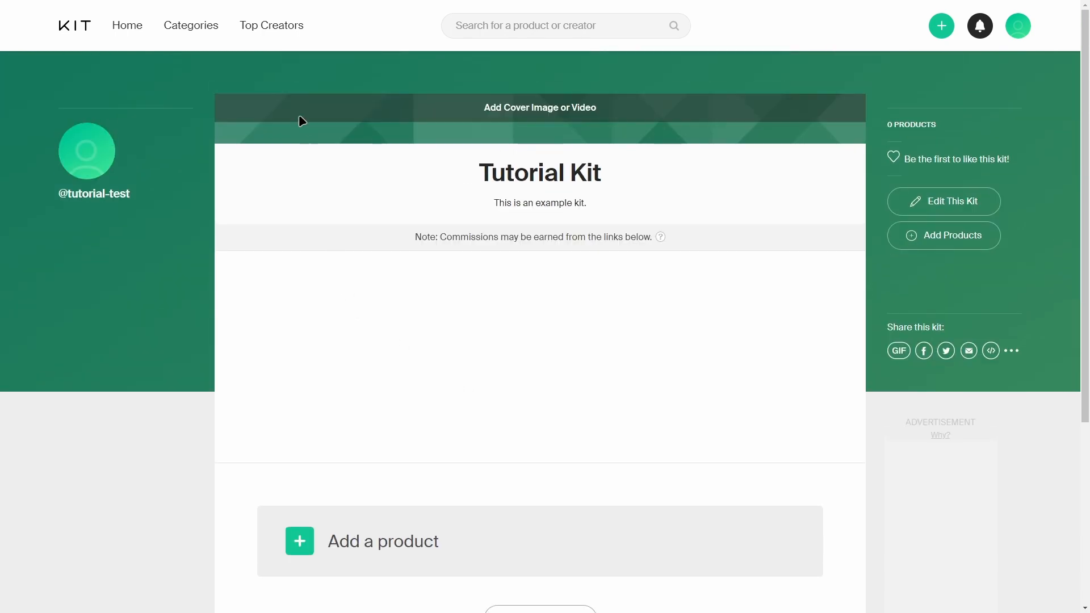
Open Peter McKinnon's profile from the top creators and browse his kits.
left_click(253, 27)
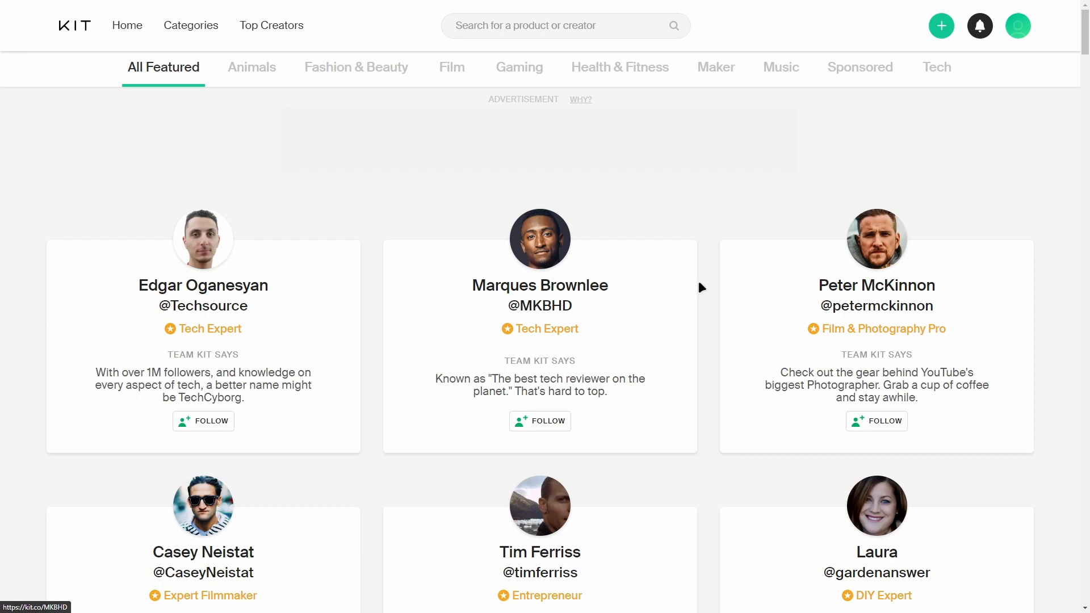
left_click(874, 238)
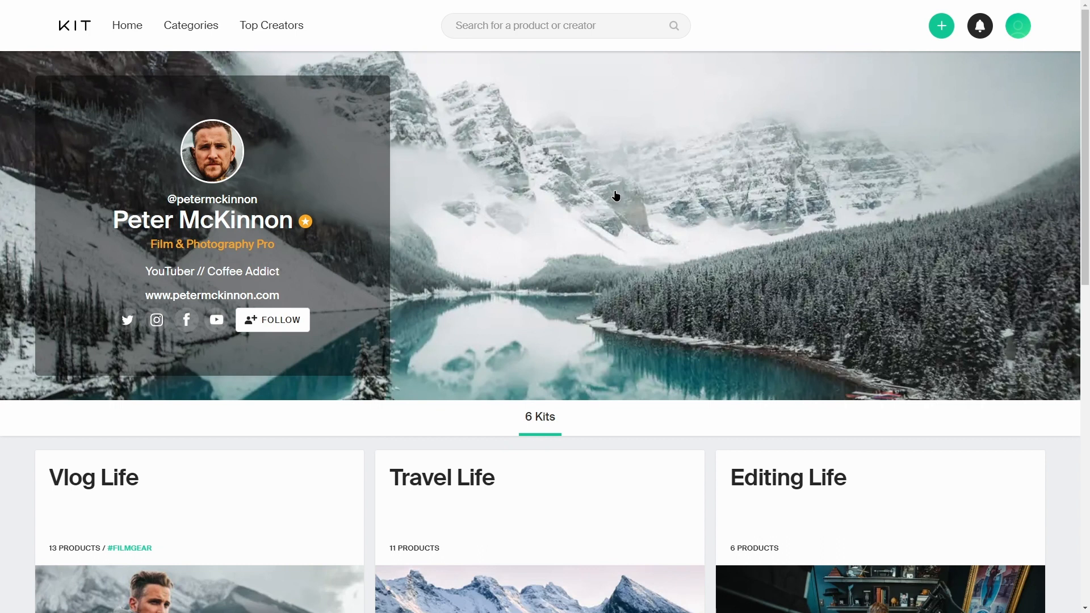
scroll(613, 178, "down", 5)
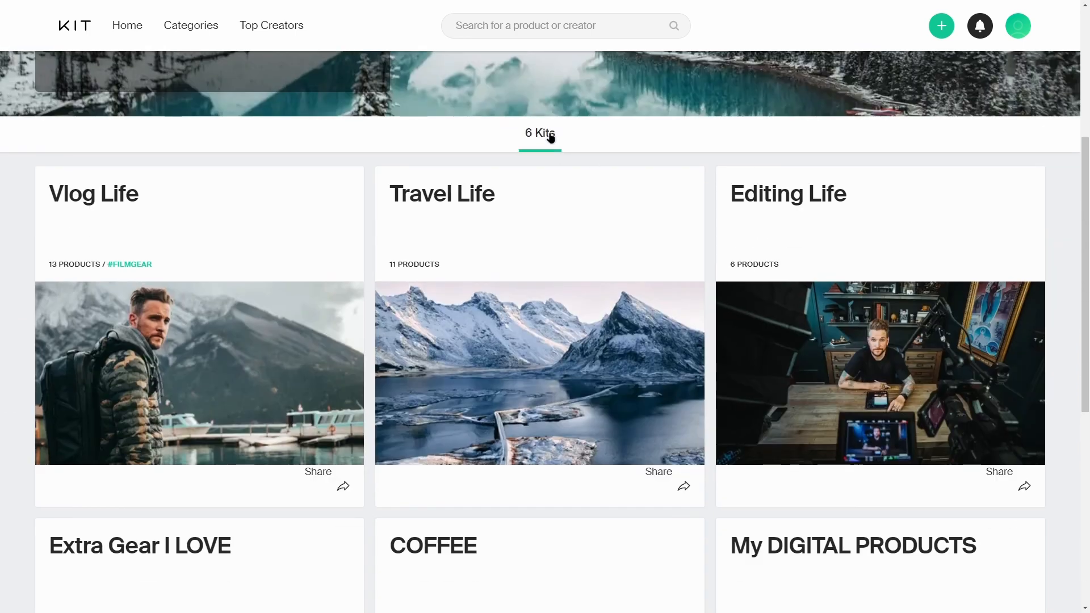
scroll(591, 147, "down", 1)
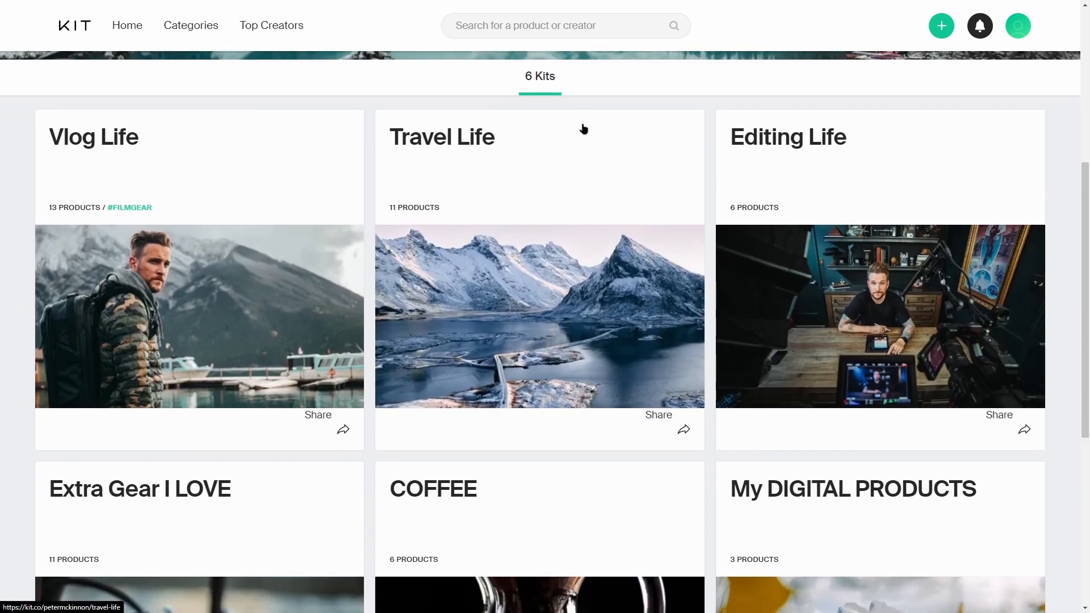
scroll(310, 182, "down", 5)
scroll(621, 248, "up", 4)
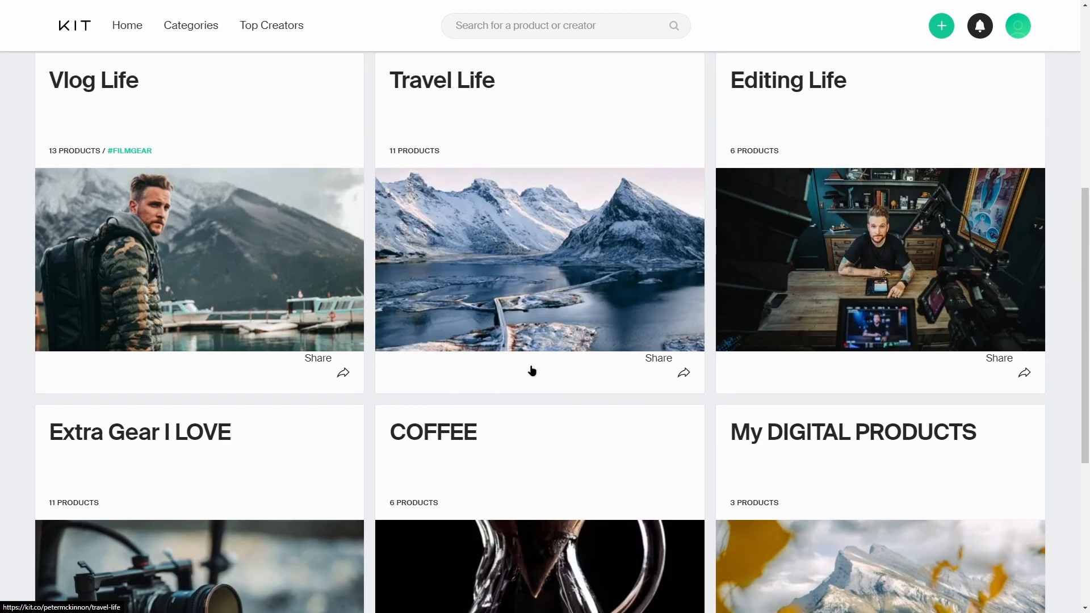
scroll(306, 280, "up", 2)
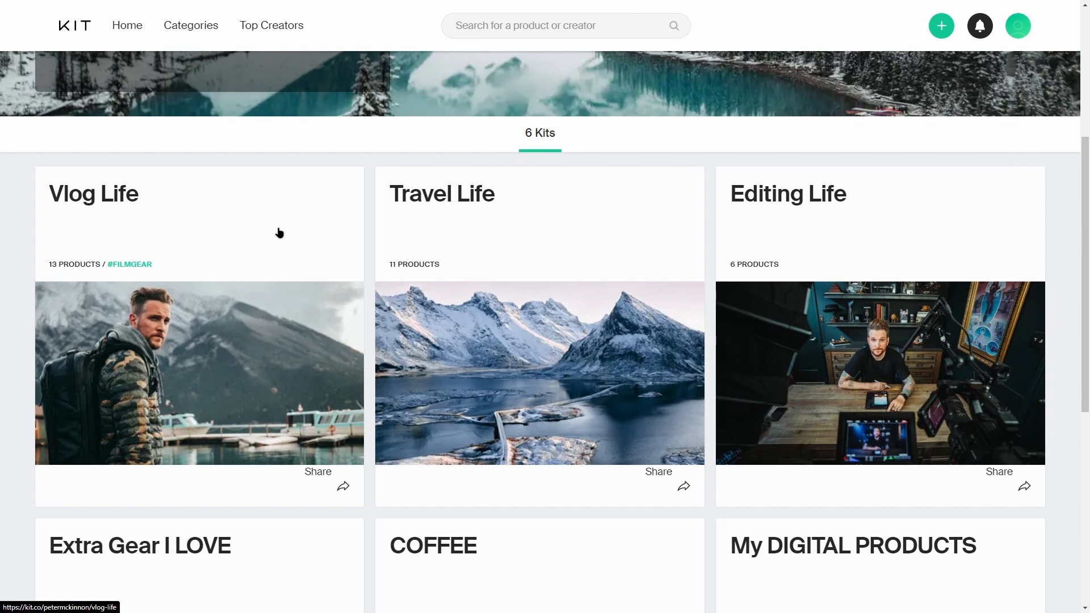
scroll(285, 254, "down", 7)
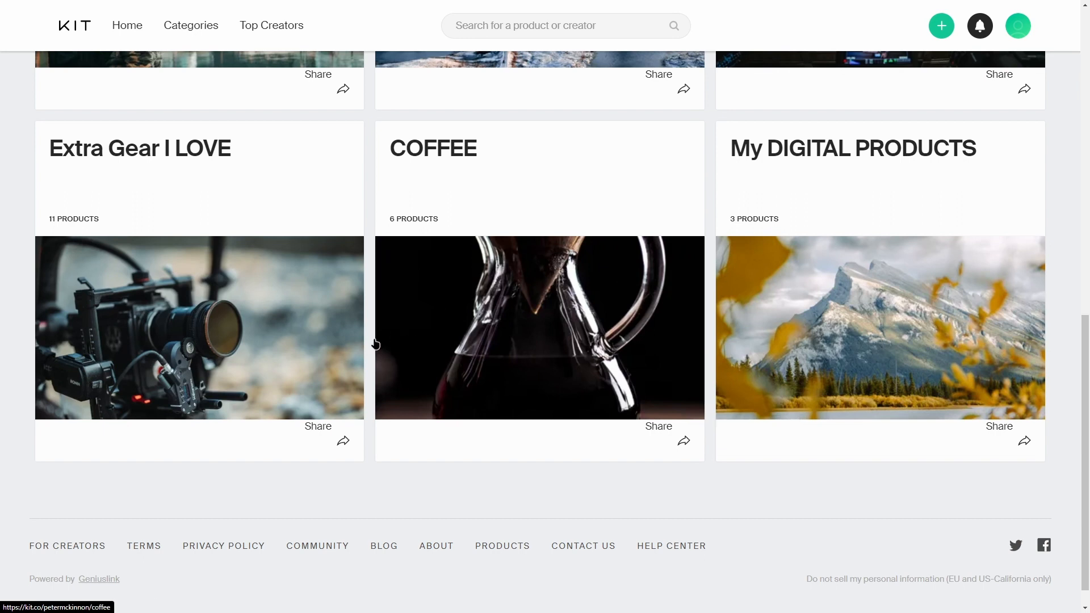
scroll(312, 254, "up", 6)
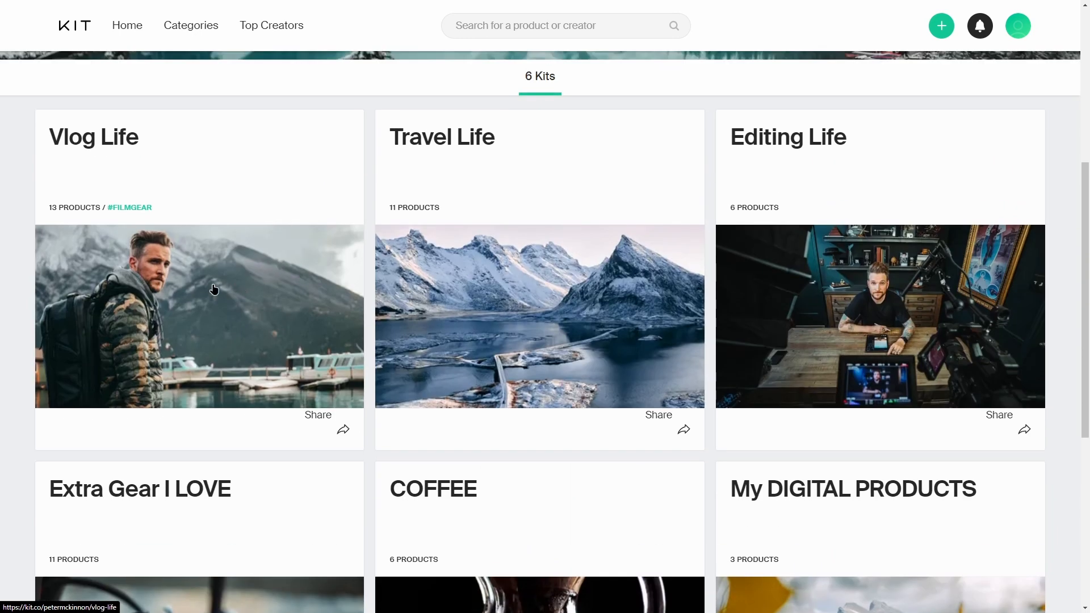
scroll(863, 283, "down", 1)
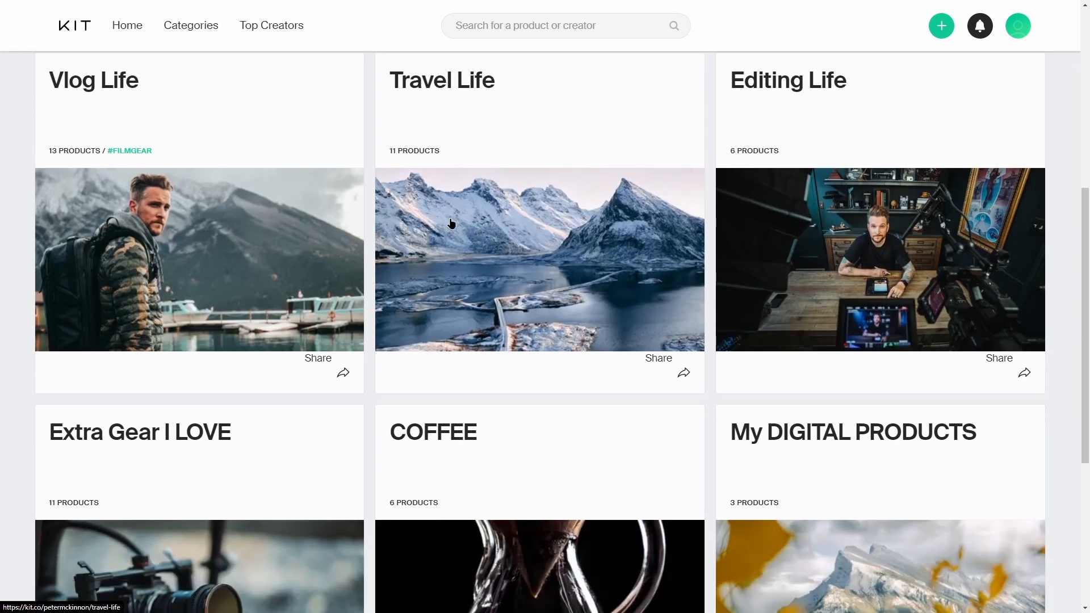
scroll(451, 224, "down", 4)
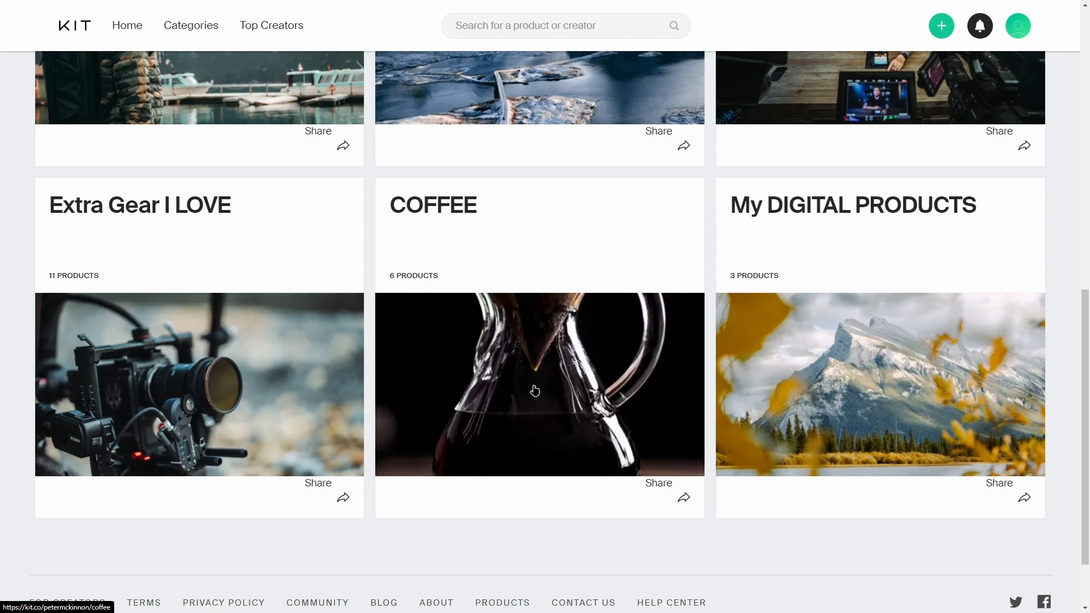
scroll(509, 411, "up", 6)
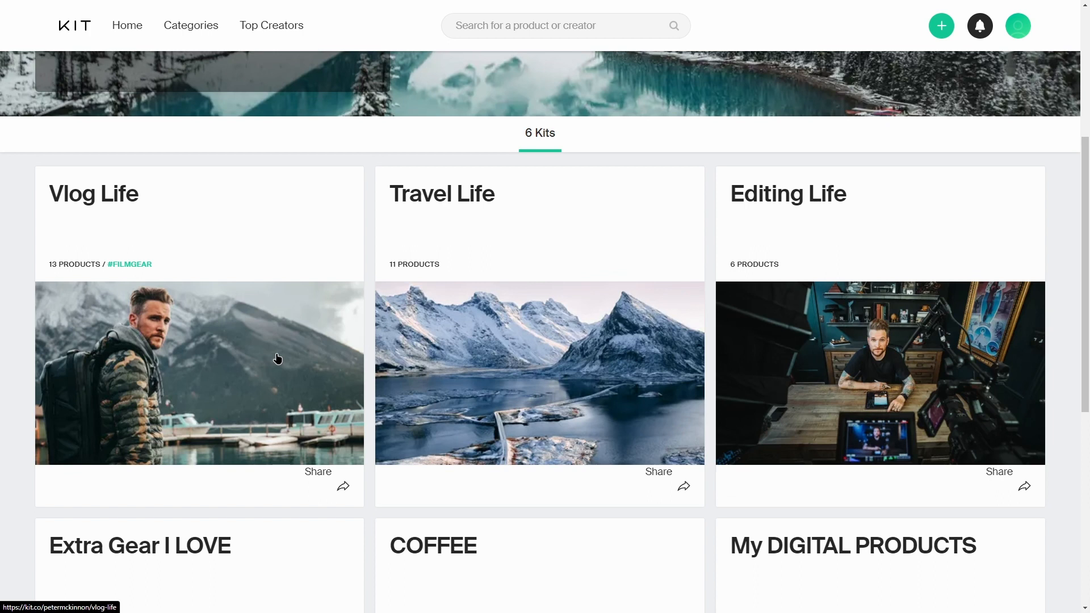
Open the Vlog Life kit and examine the description, comments and buying options of the Canon EF 16–35mm f/2.8L III lens.
left_click(150, 221)
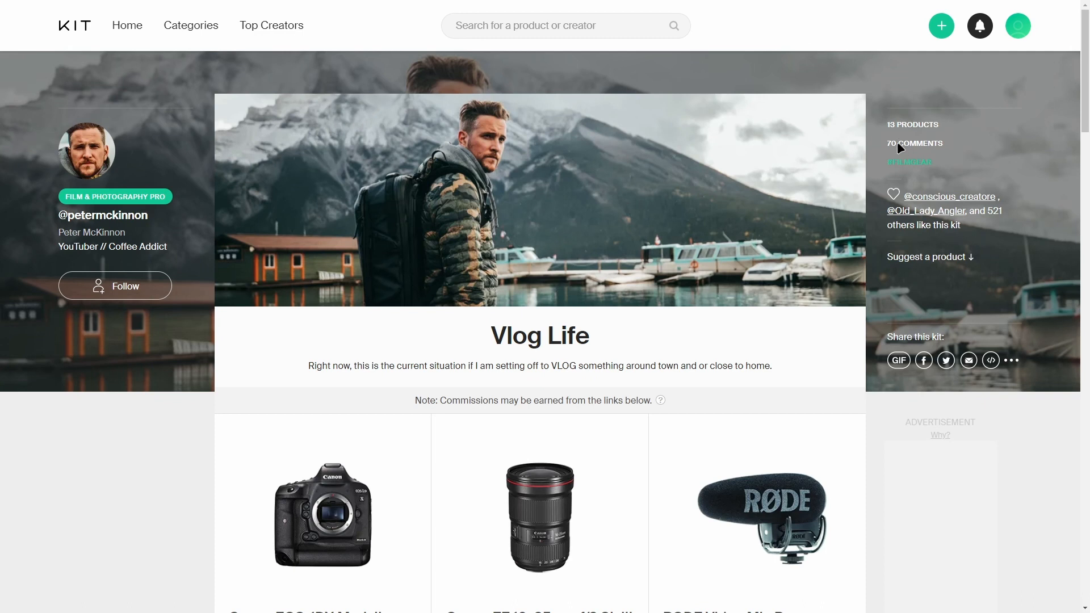
scroll(639, 296, "down", 4)
scroll(453, 323, "down", 2)
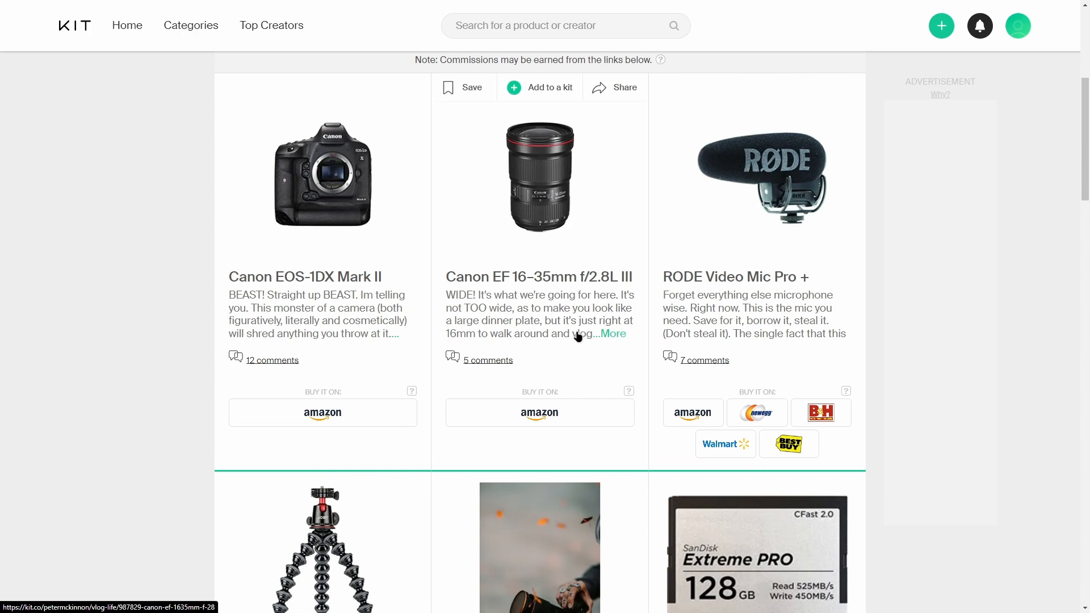
left_click(605, 334)
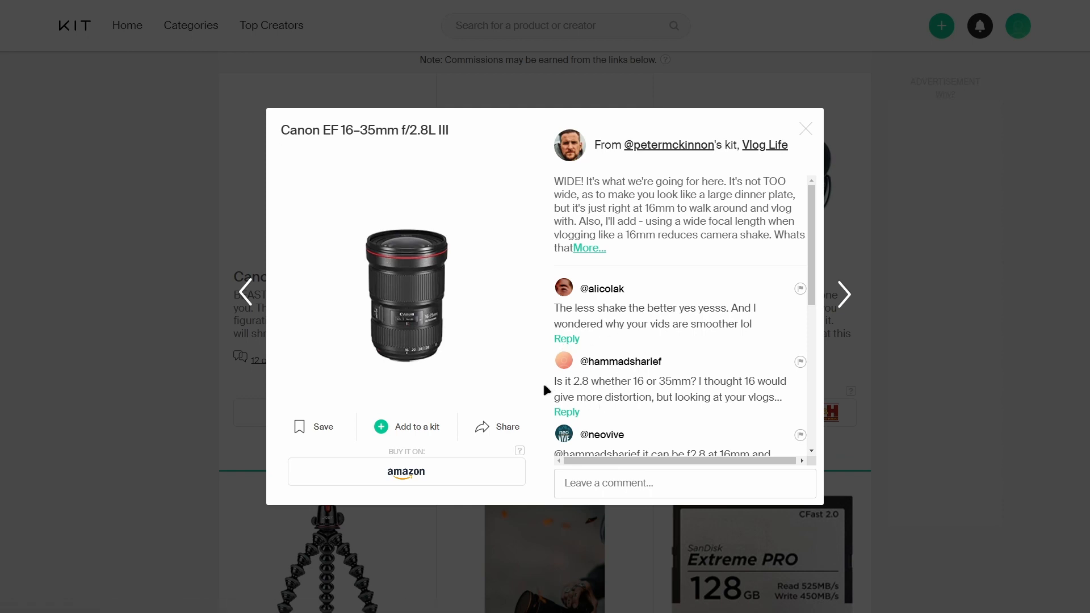
left_click(942, 372)
Look through the remaining products in the Vlog Life kit, with their descriptions and store links, and return to the first products.
scroll(440, 187, "down", 15)
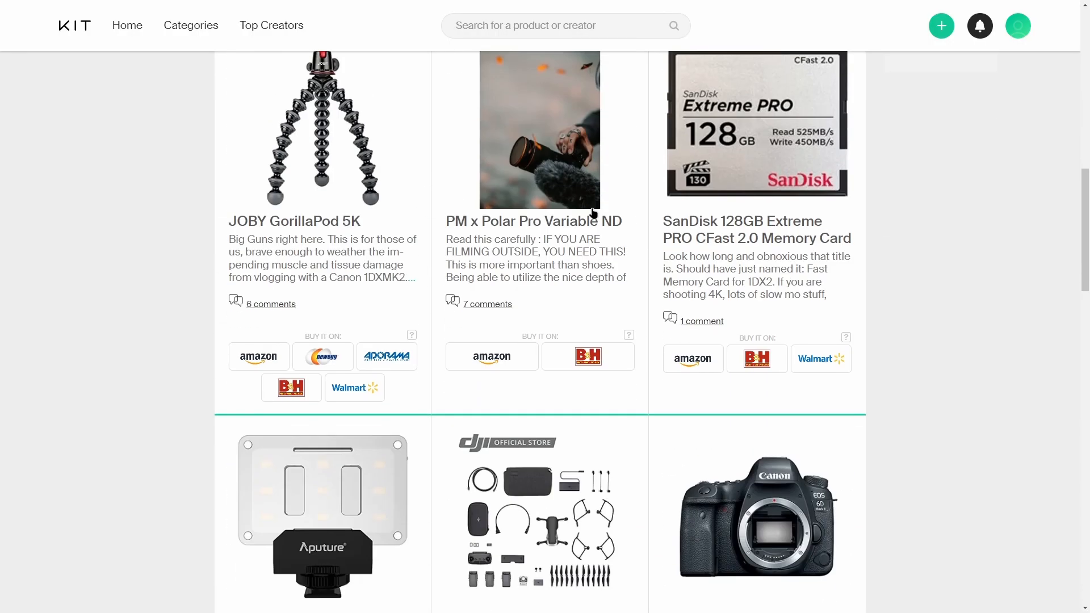
scroll(607, 438, "down", 3)
scroll(650, 434, "up", 17)
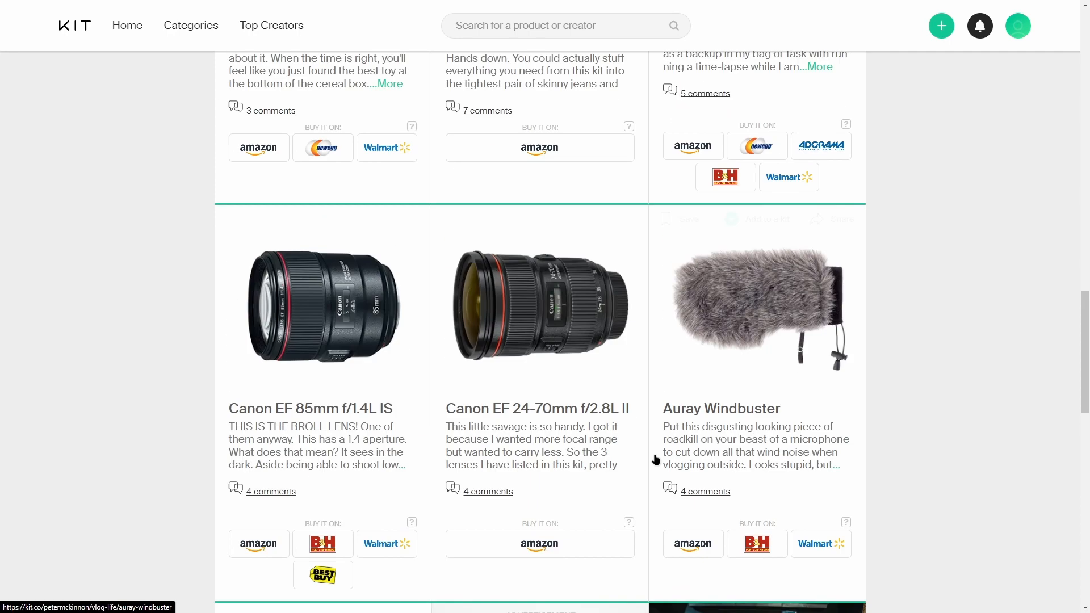
scroll(652, 438, "up", 4)
scroll(558, 358, "down", 3)
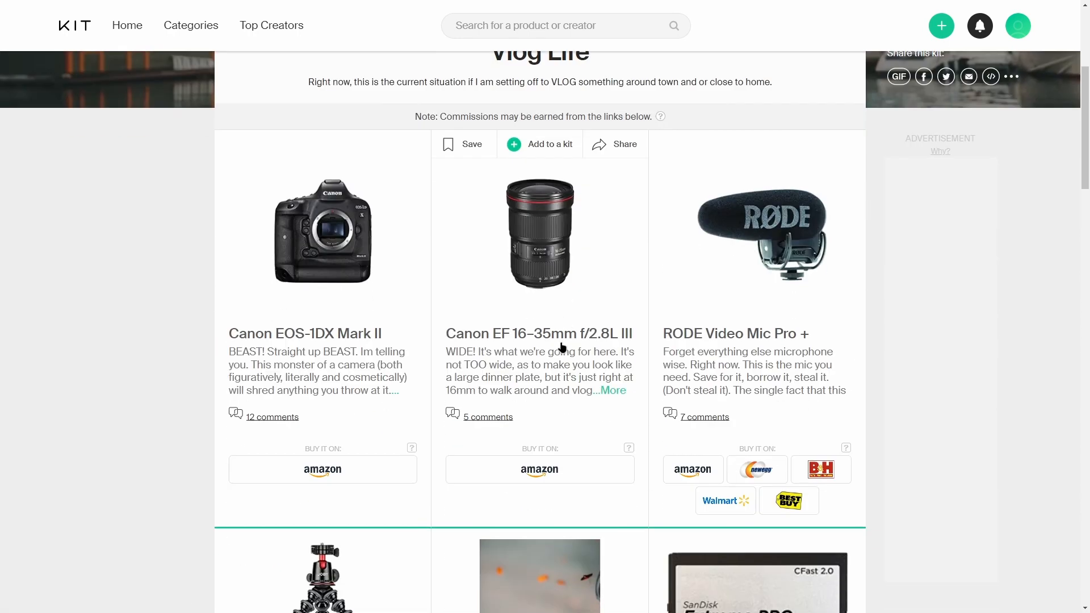